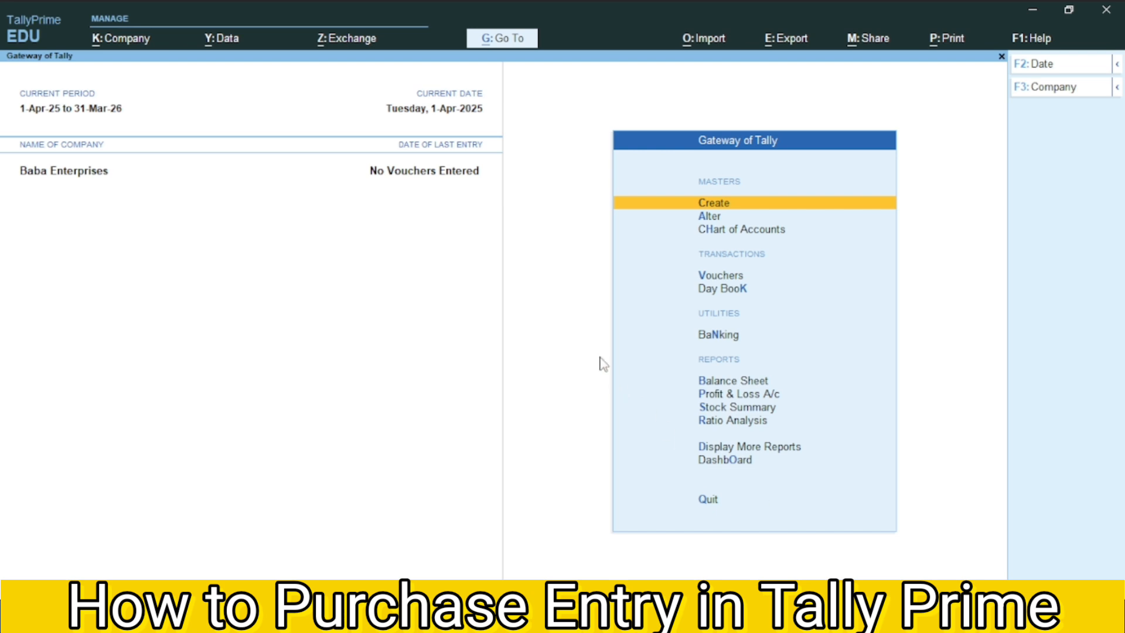
- Start a new purchase voucher for Baba Enterprises, dismissing the antivirus notification
left_click(716, 275)
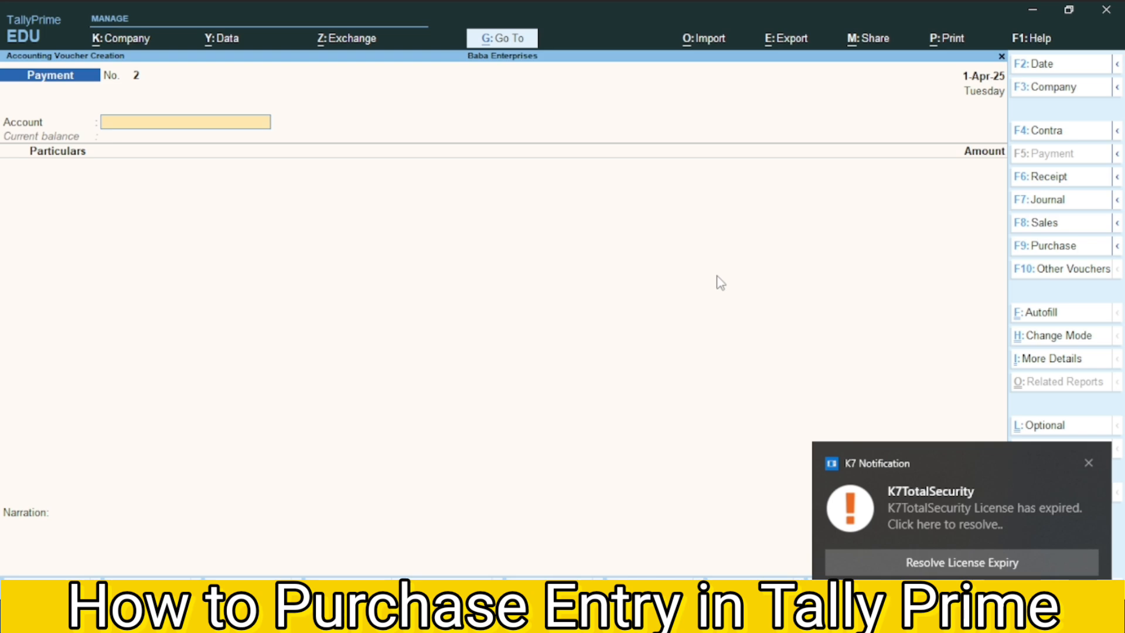
left_click(1090, 462)
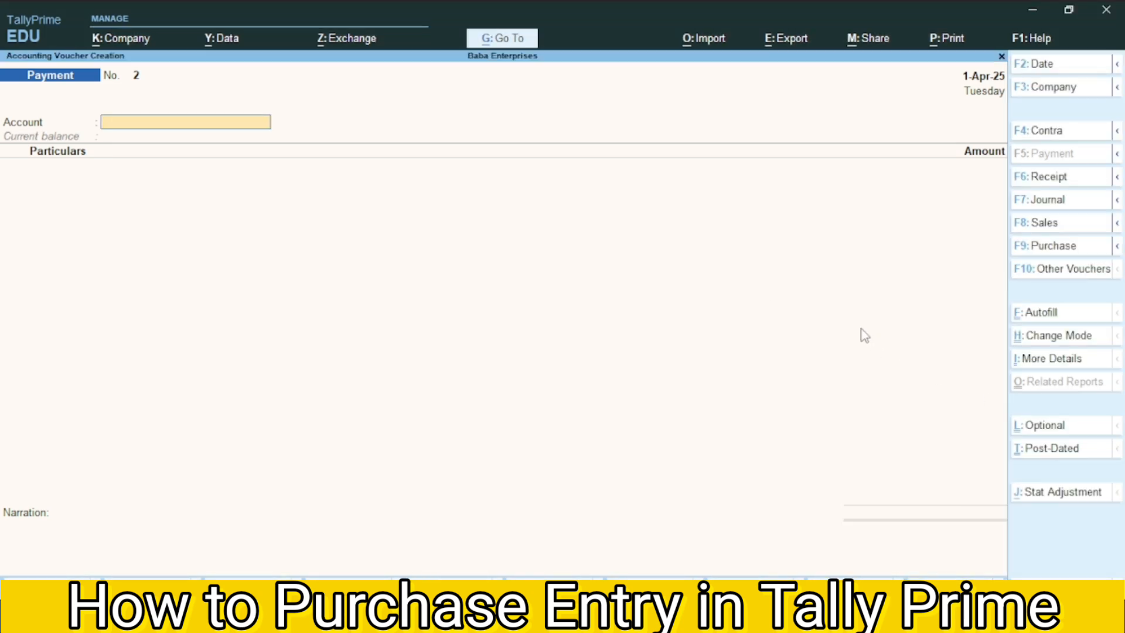
key("F9")
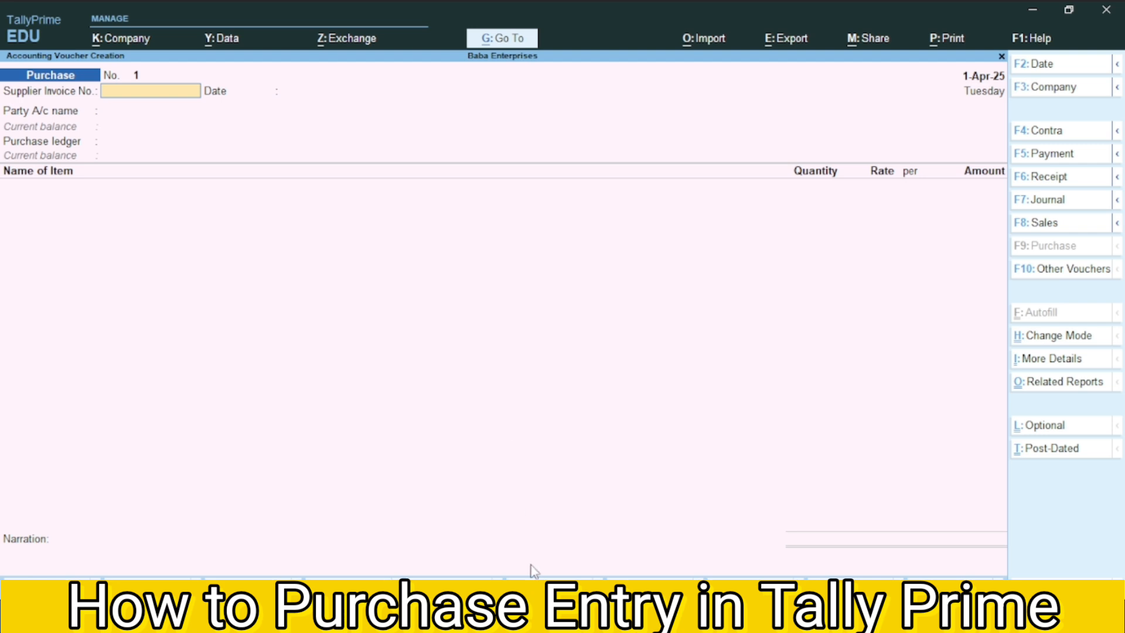
- Copy the invoice number from the PDF tax invoice into the voucher's Supplier Invoice No. and accept 1-Apr-25 as its date
left_click(532, 618)
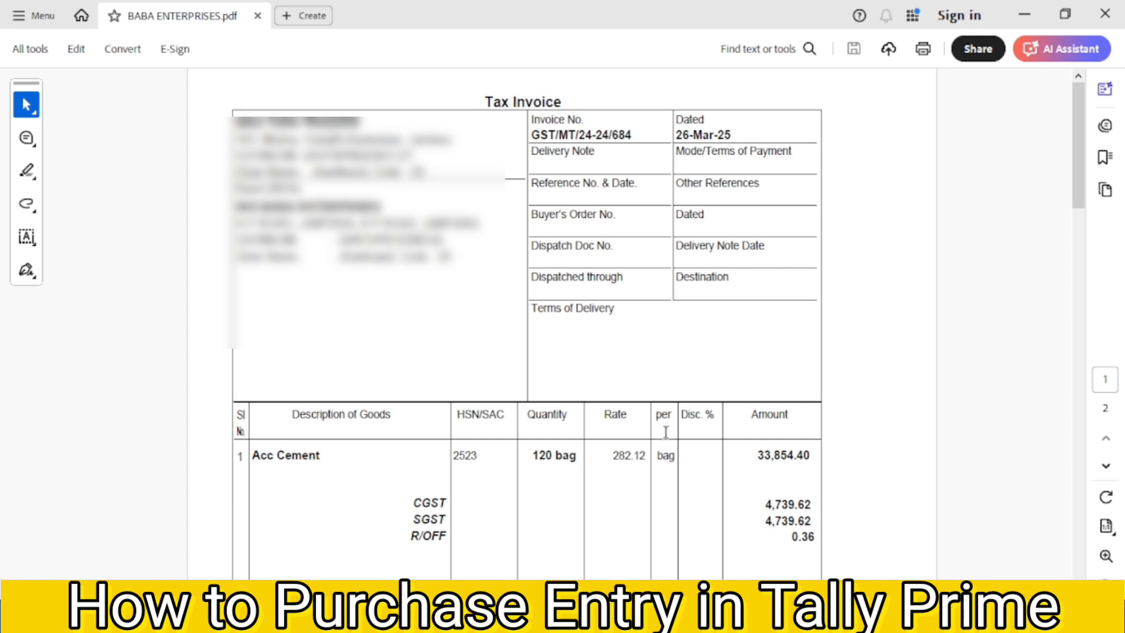
key("alt+Tab")
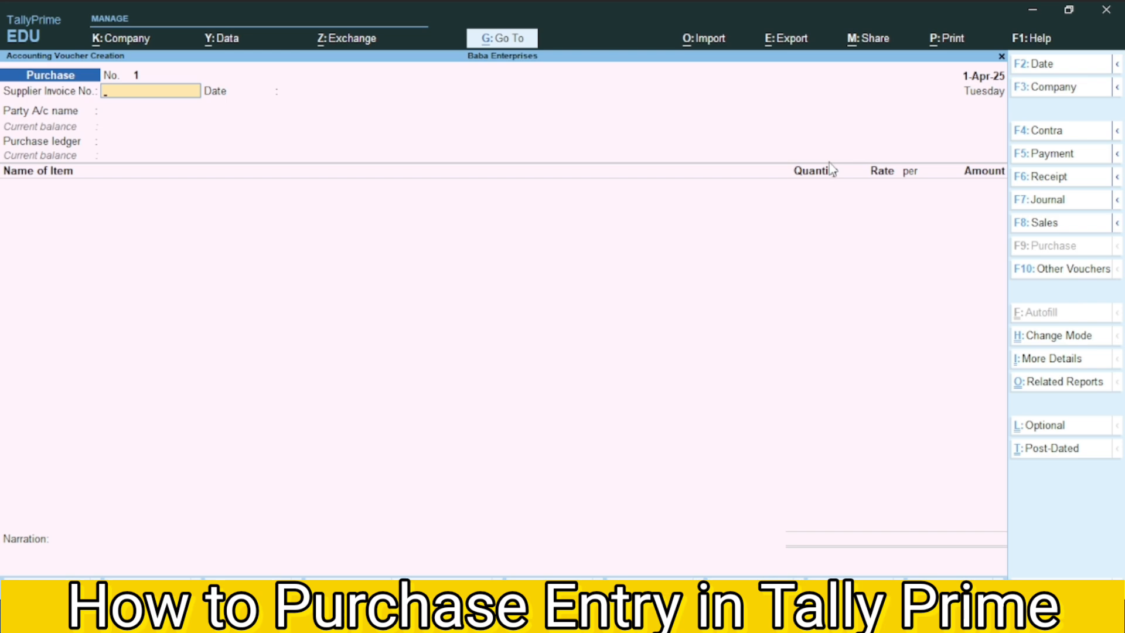
key("alt+Tab")
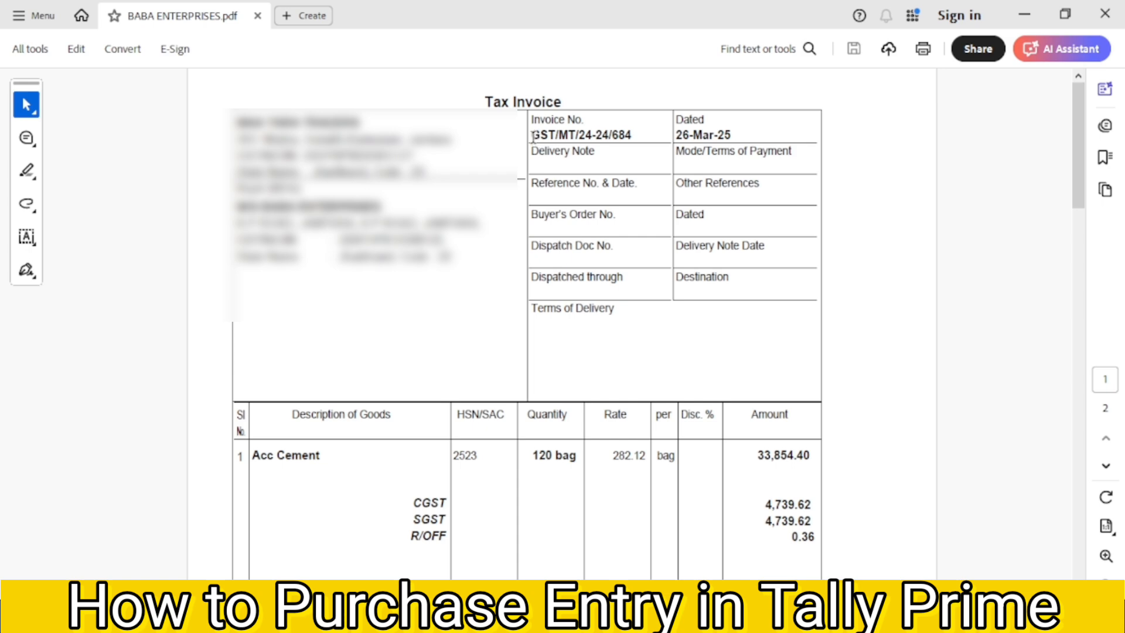
left_click_drag(531, 135, 632, 137)
key("ctrl+c")
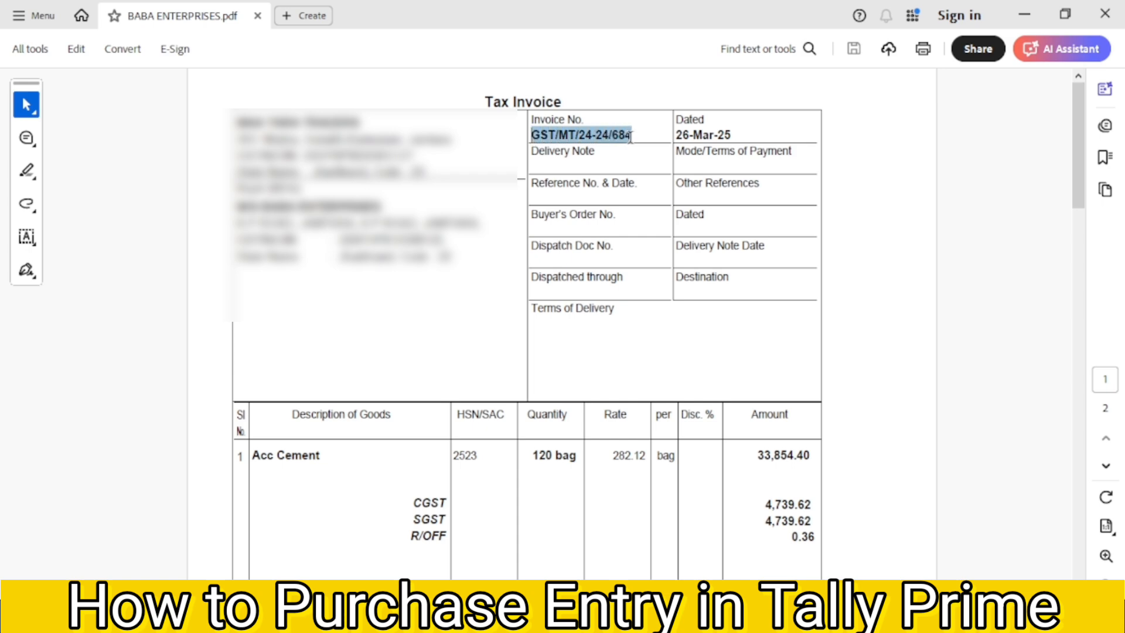
key("alt+Tab")
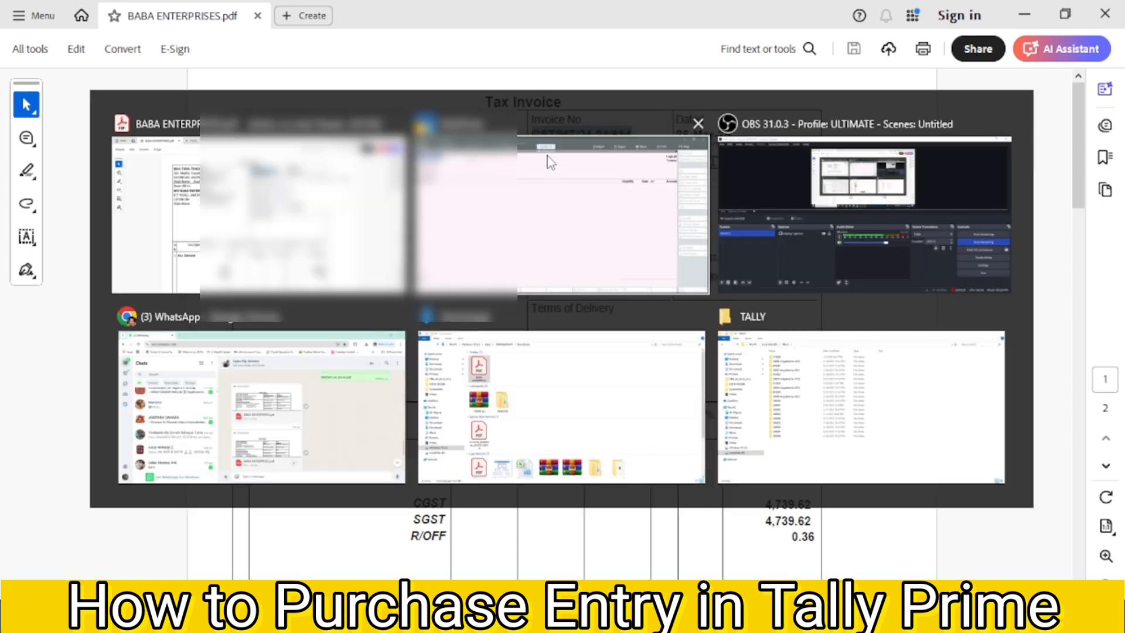
key("ctrl+v")
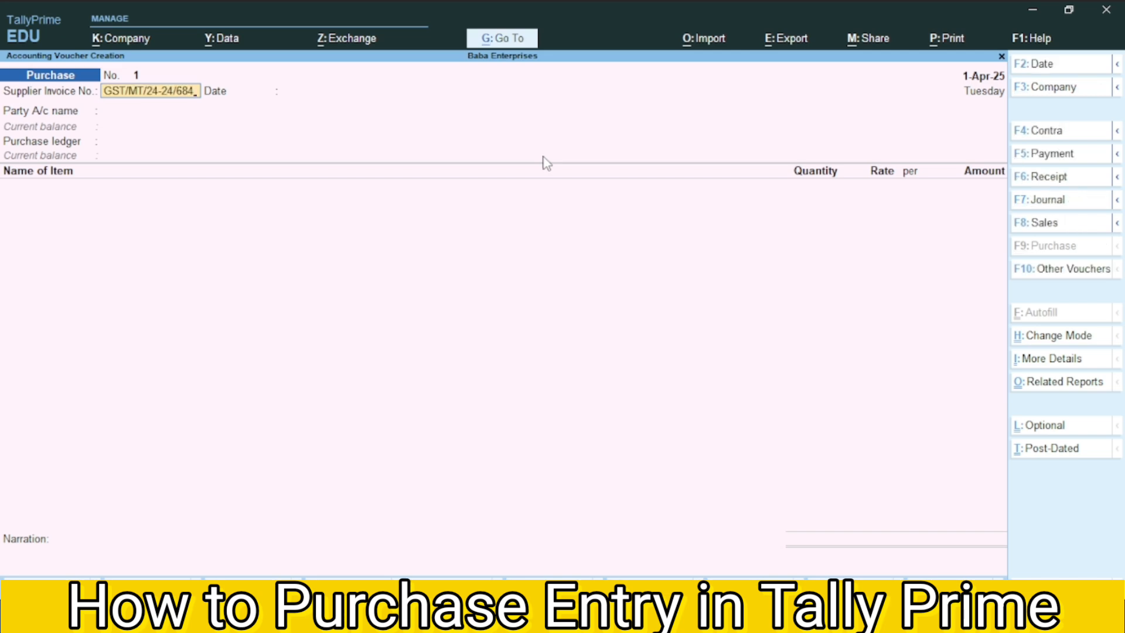
key("Return")
key("Return")
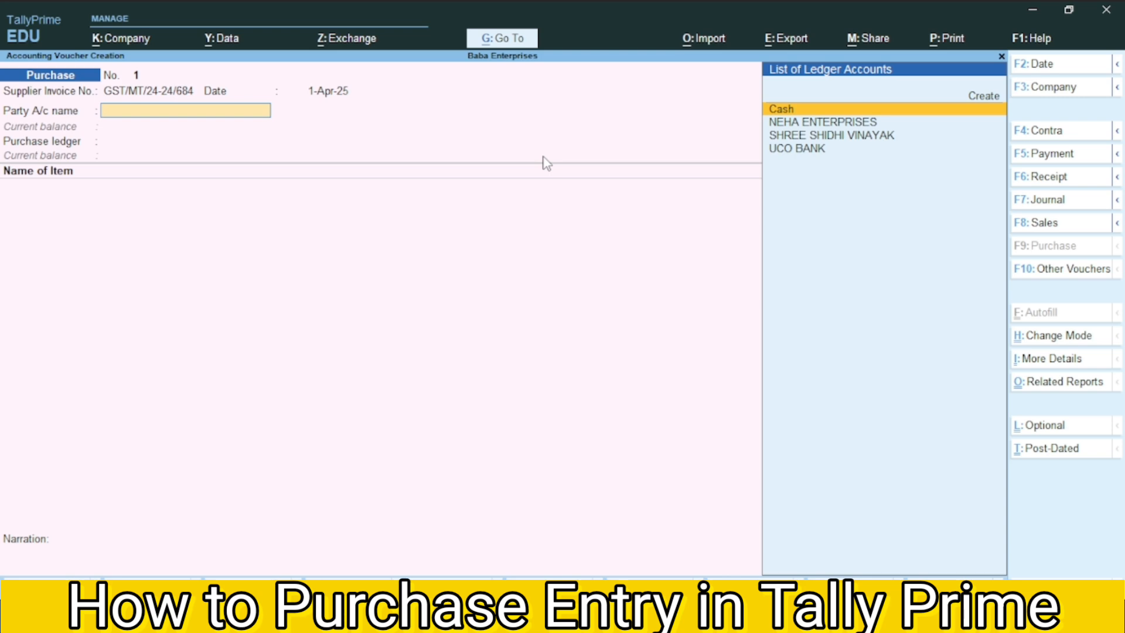
- Create a new party ledger from the voucher, named MAA TARA TRADERS by copying the supplier's name from the PDF invoice
key("alt+Tab")
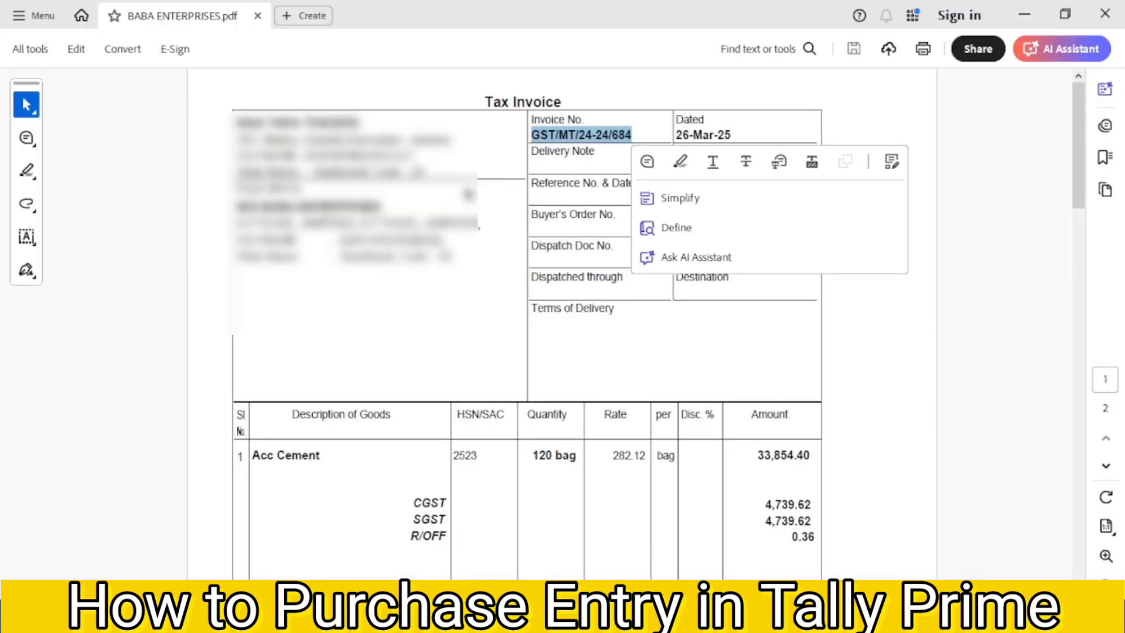
left_click(400, 128)
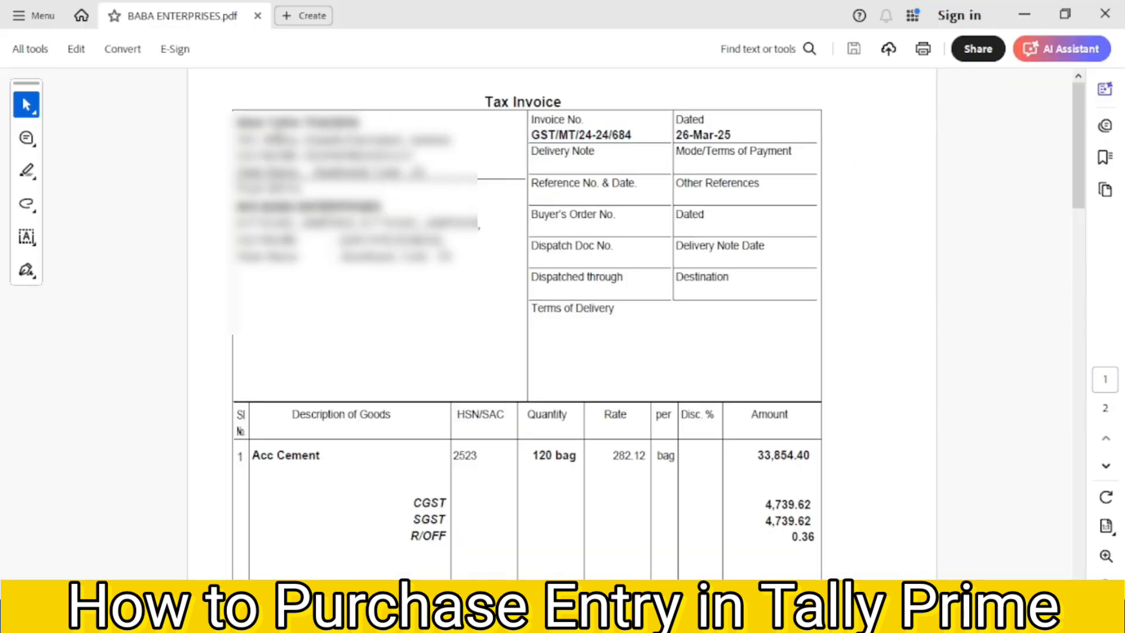
key("alt+Tab")
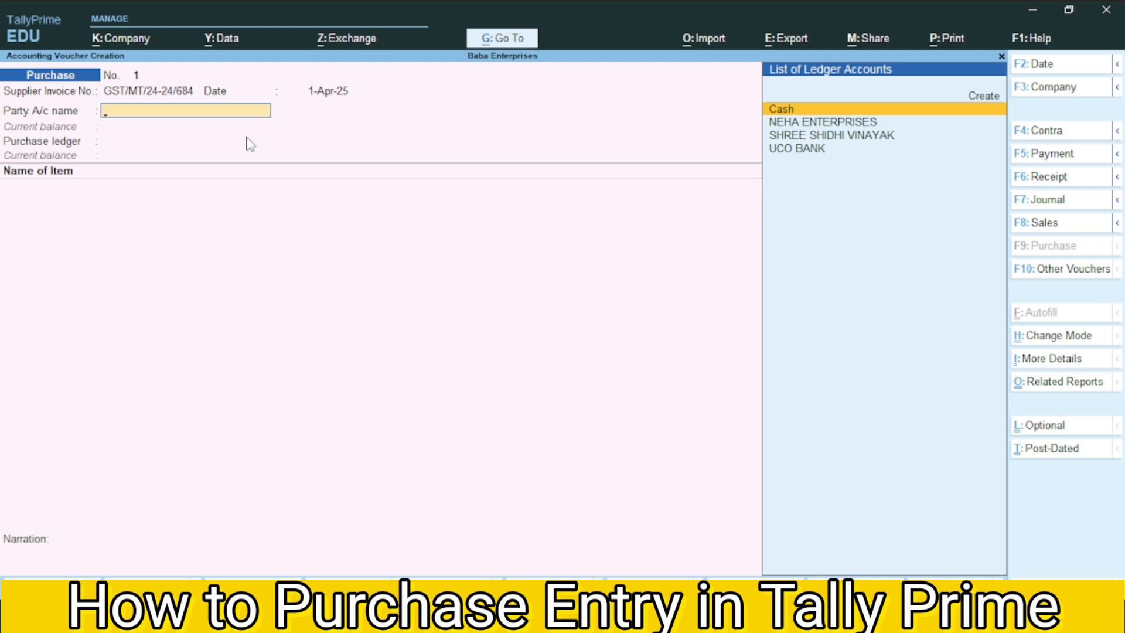
key("Up")
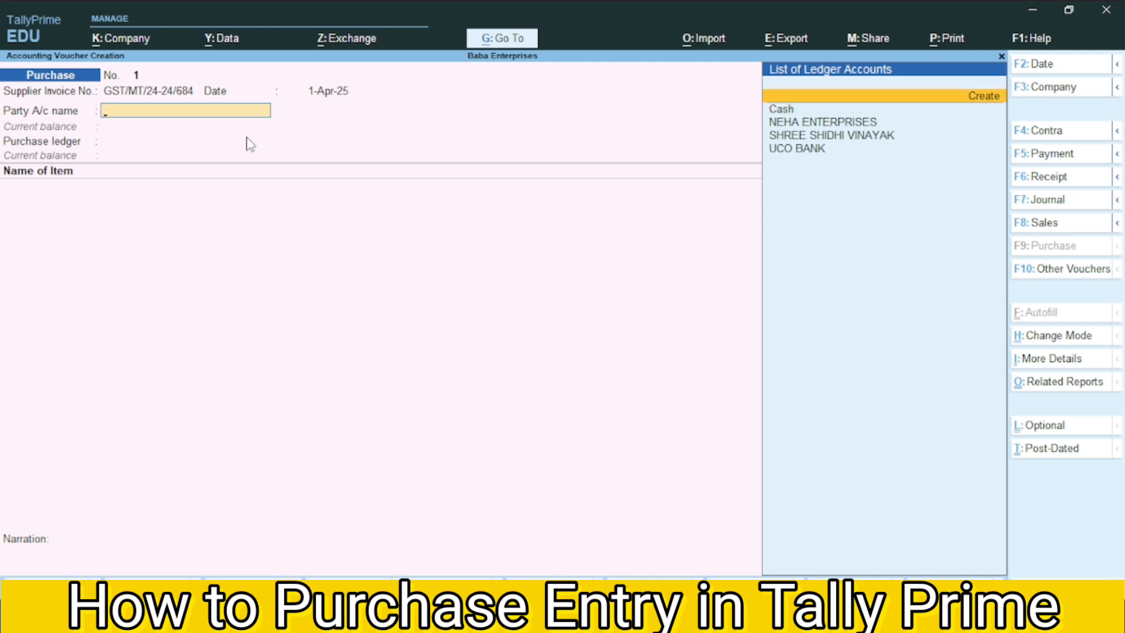
key("Return")
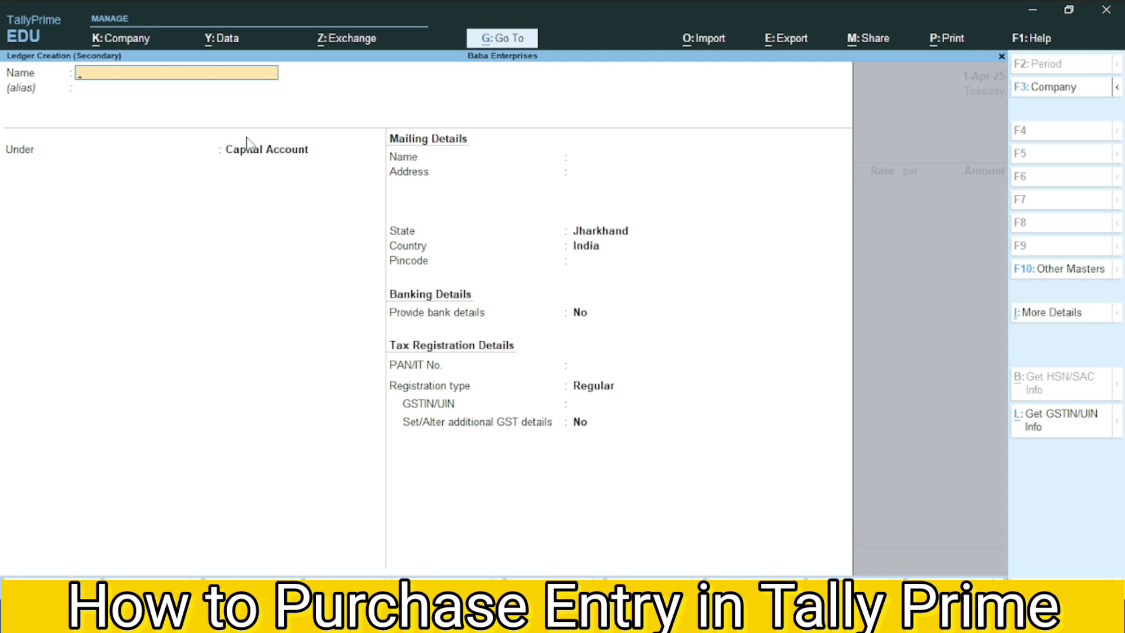
key("alt+Tab")
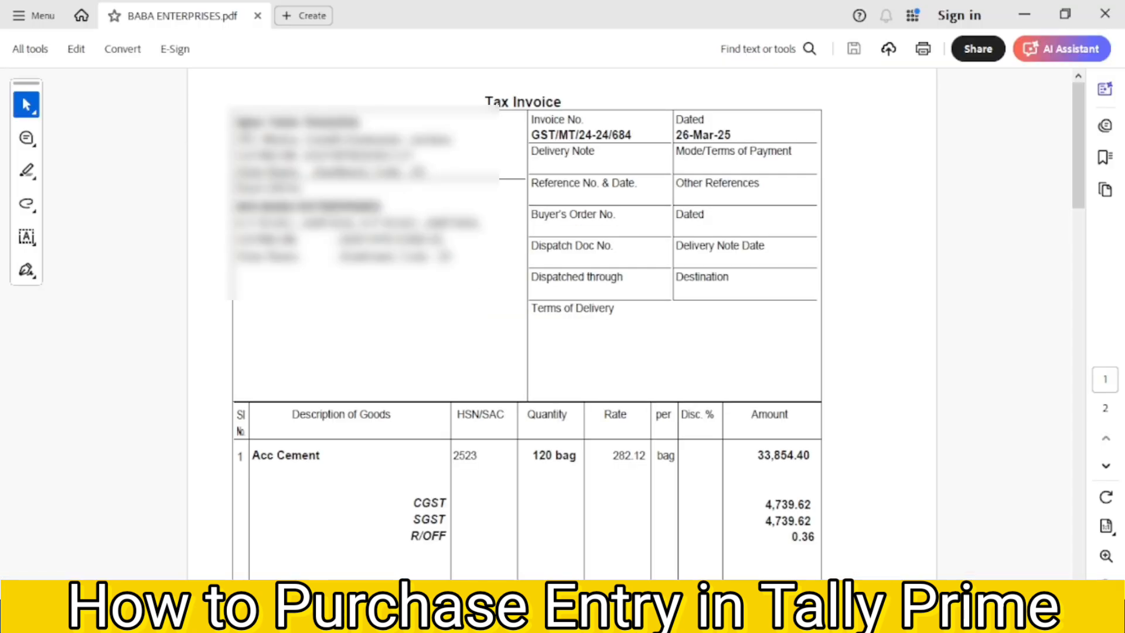
left_click_drag(235, 123, 358, 123)
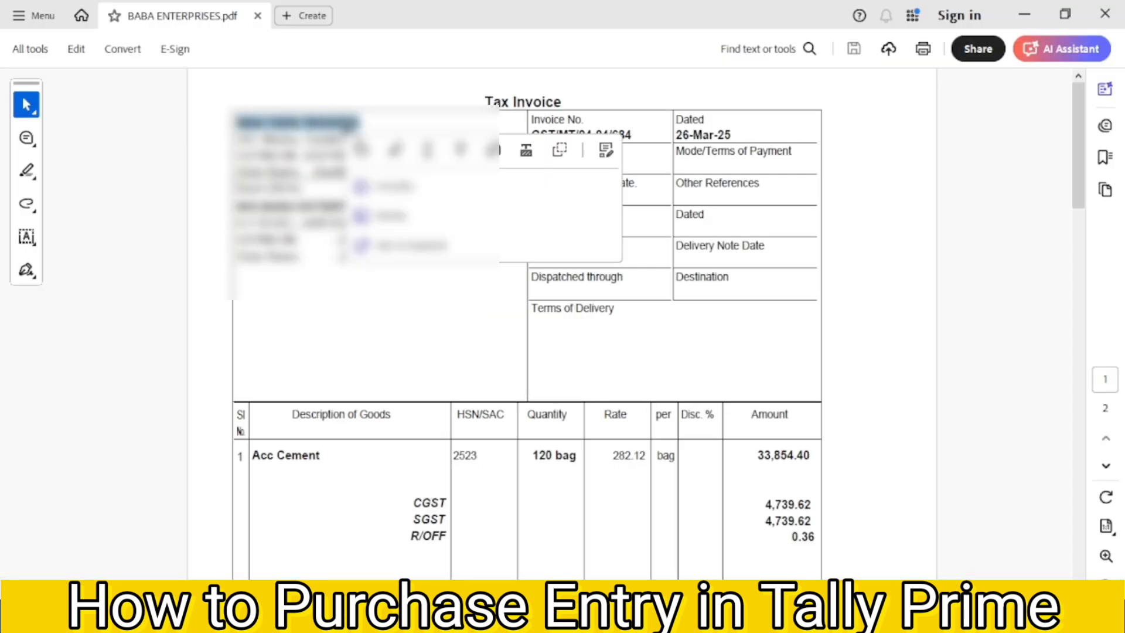
key("ctrl+c")
key("alt+Tab")
key("ctrl+alt+v")
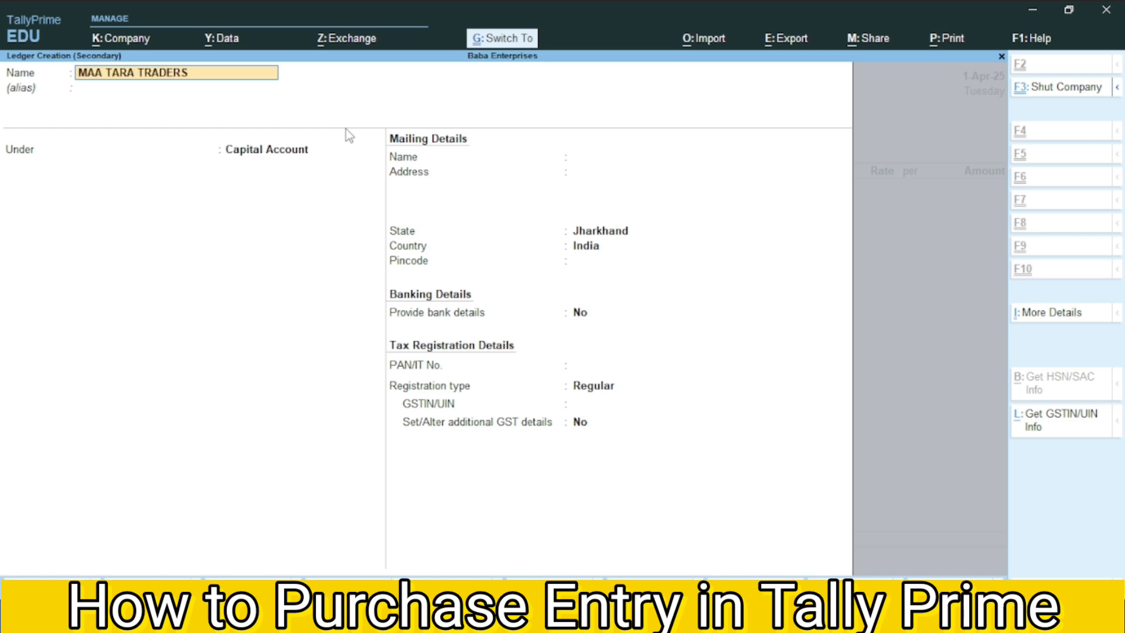
- Place the ledger under Sundry Creditors and set Maintain balances bill-by-bill to No
key("Return")
key("Return")
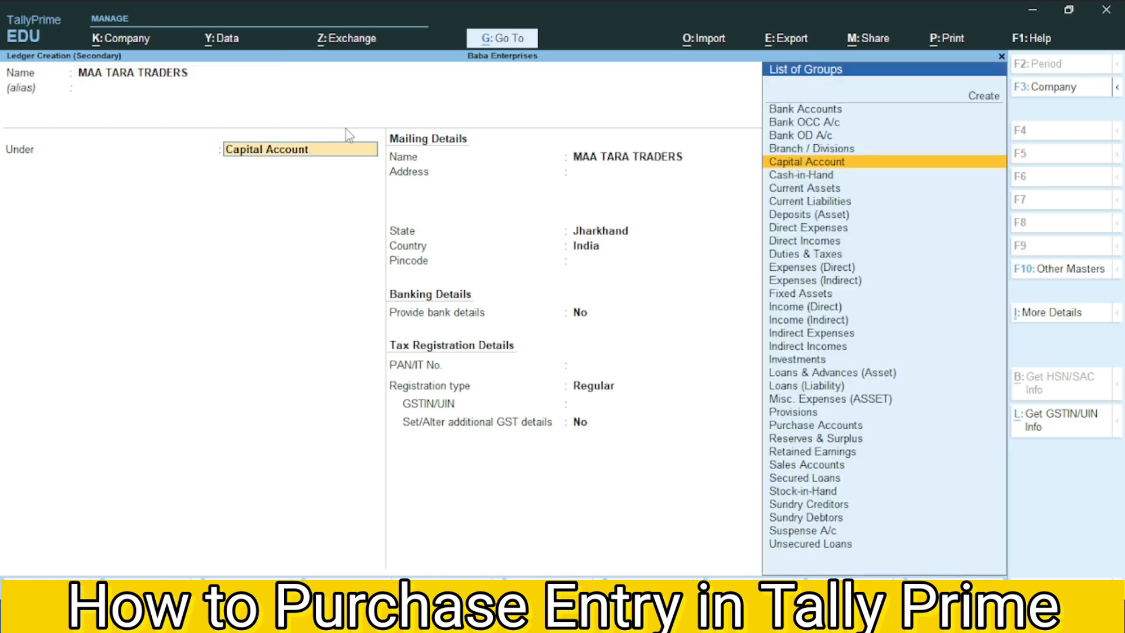
type("Su")
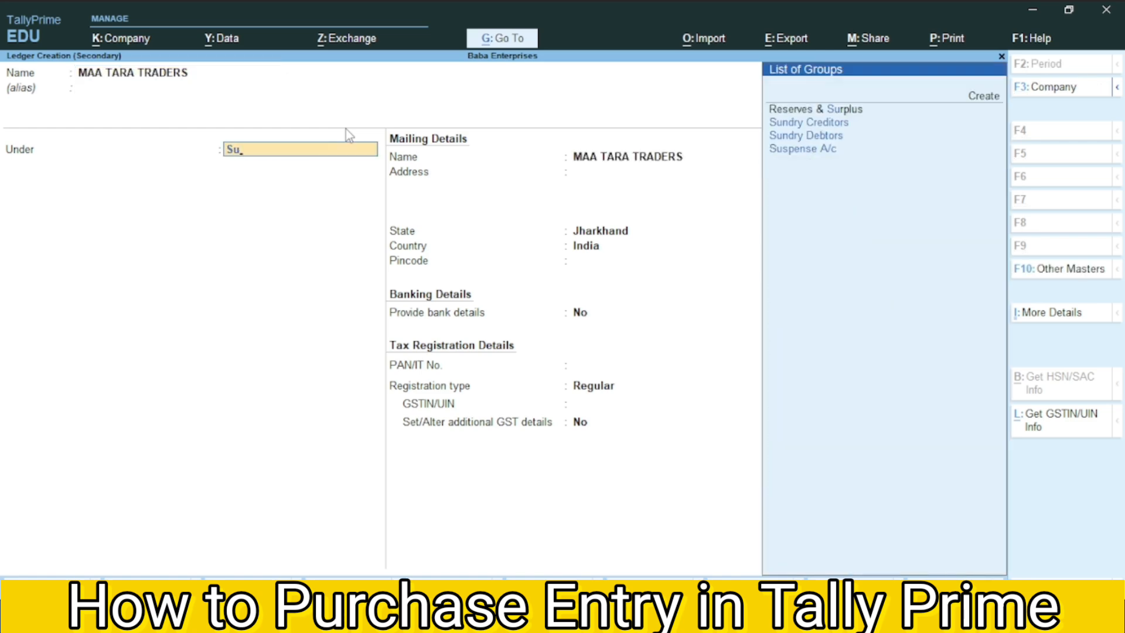
key("Return")
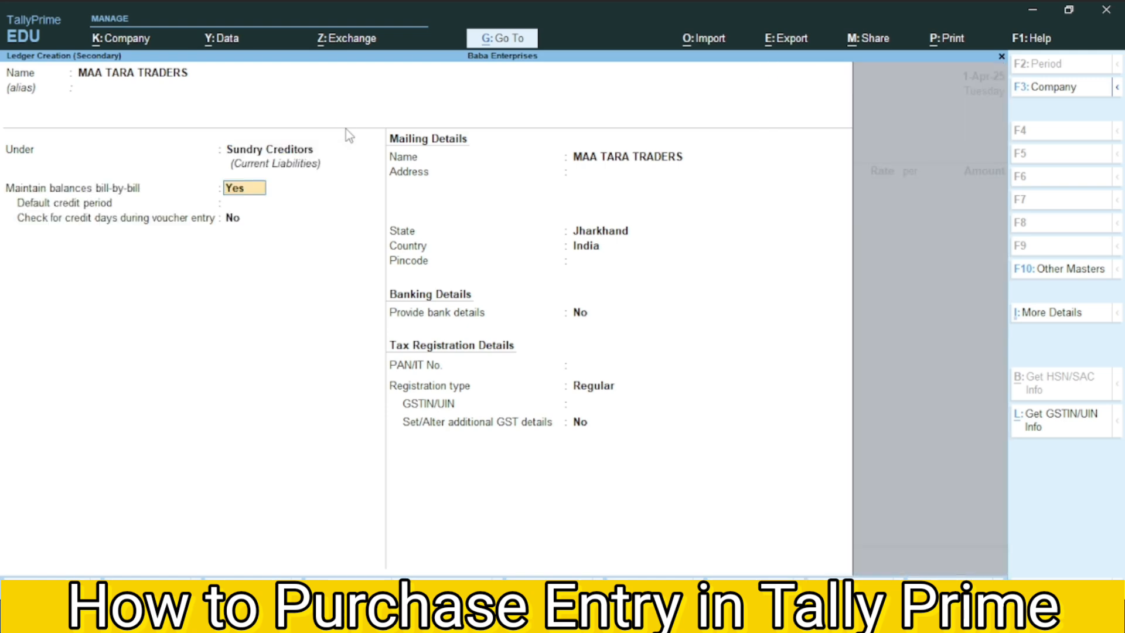
key("n")
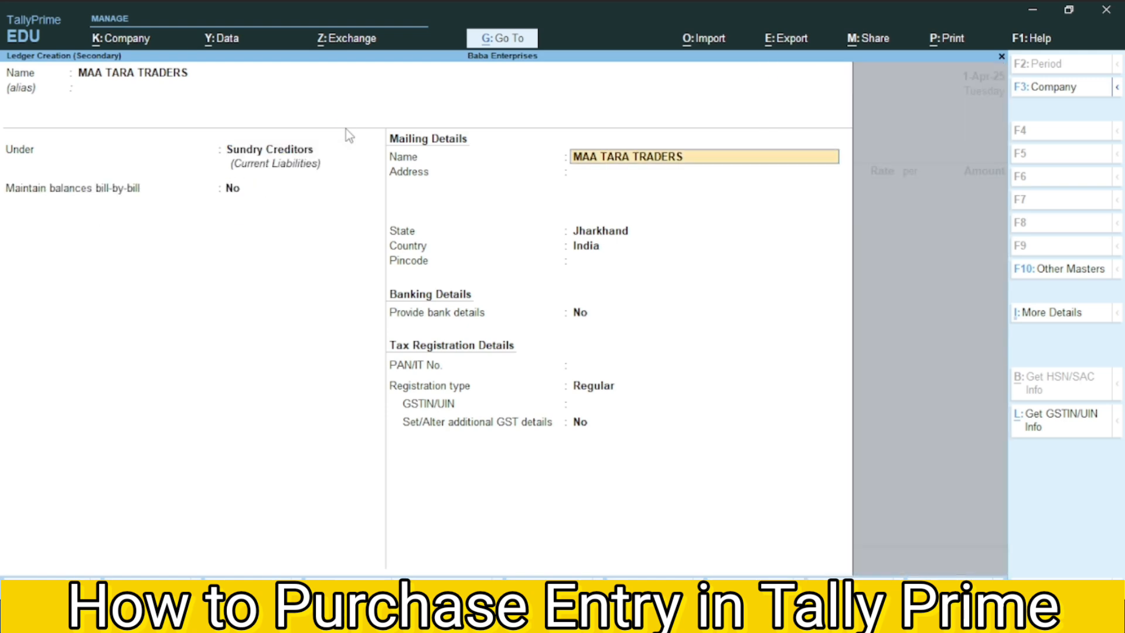
key("Return")
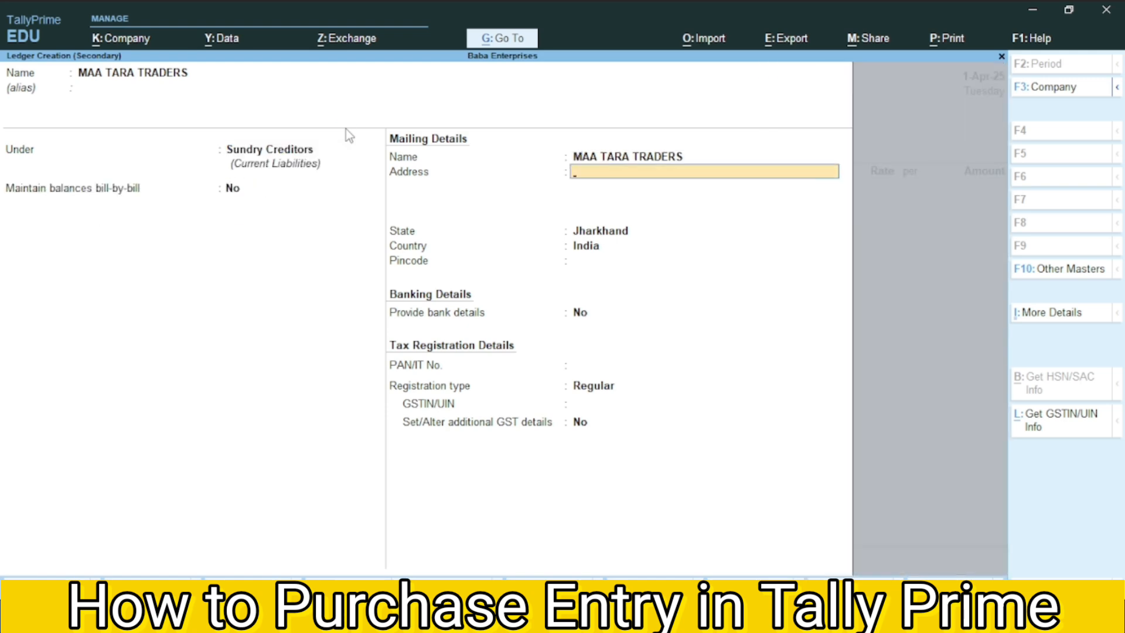
- Copy the supplier's GSTIN from the PDF invoice into the ledger's tax registration details and save the ledger
key("Return")
key("Return")
key("Return")
key("Return")
key("Return")
key("Return")
key("Return")
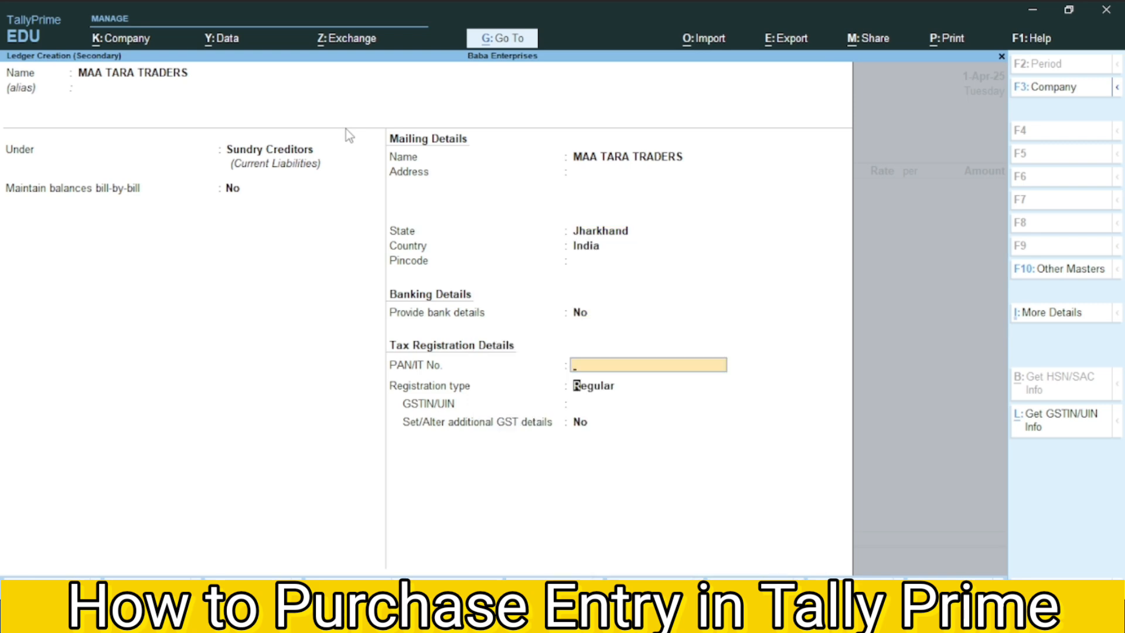
key("alt+Tab")
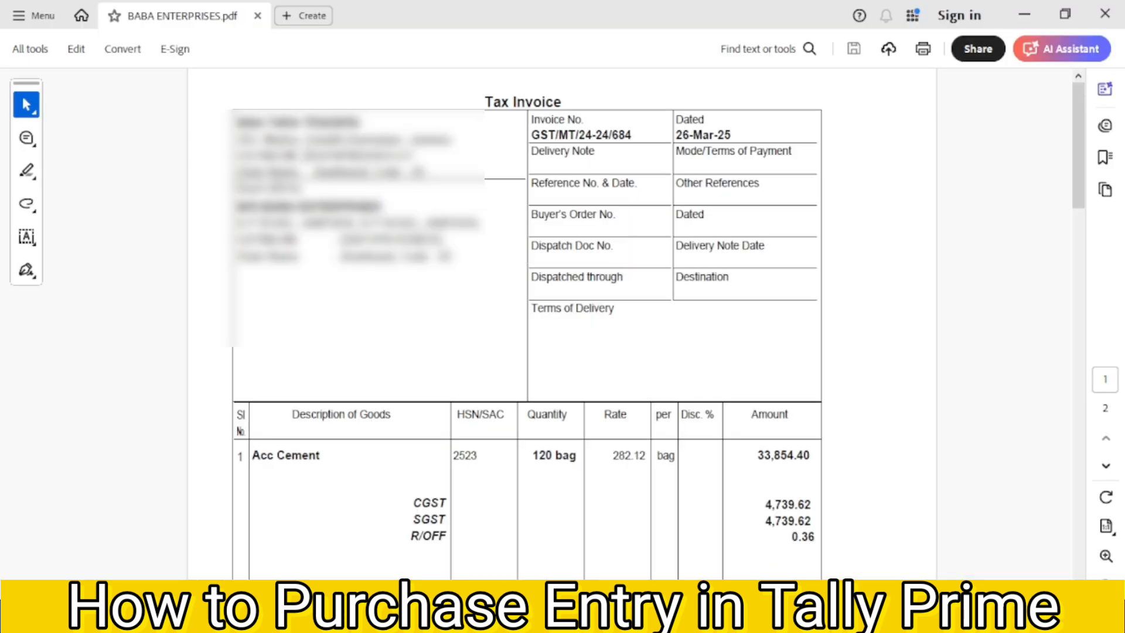
left_click_drag(302, 155, 415, 159)
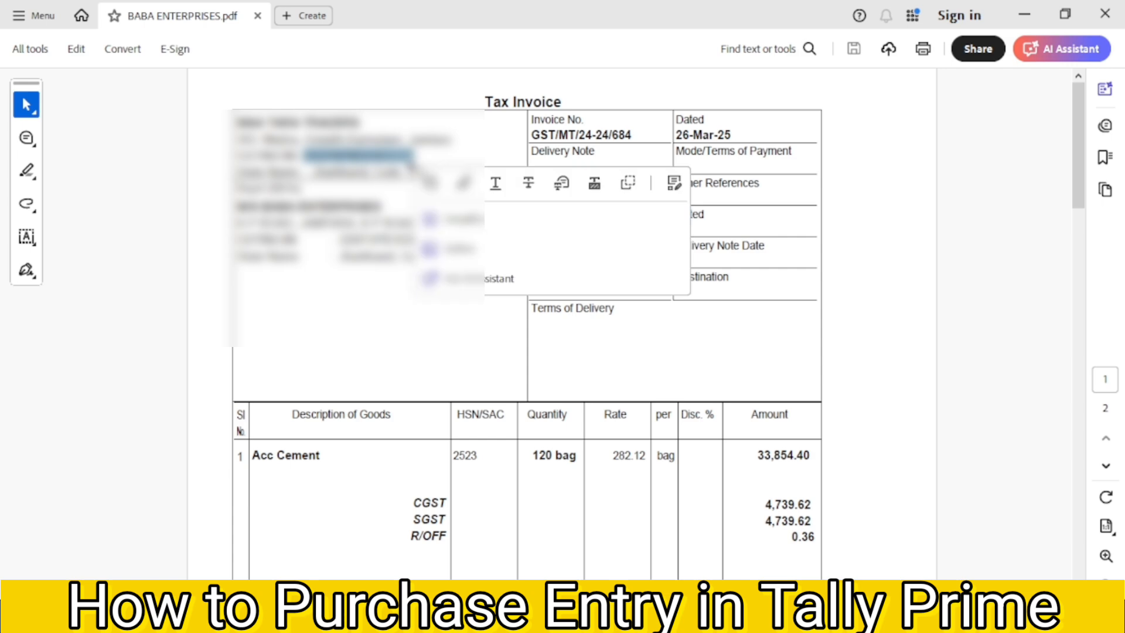
key("alt+Tab")
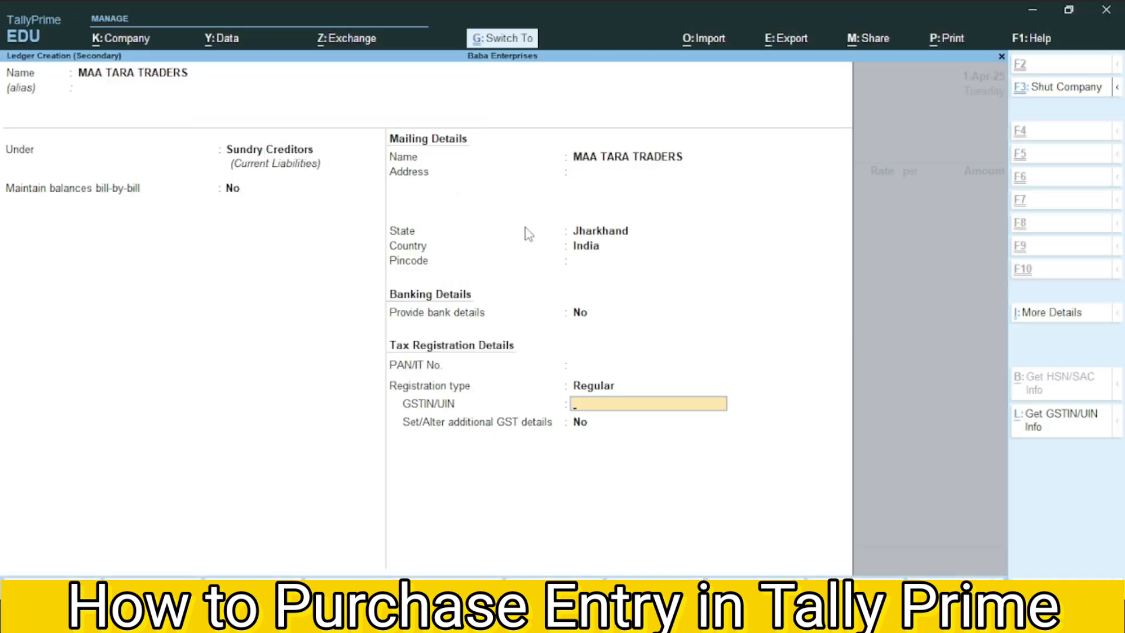
key("ctrl+alt+v")
key("Return")
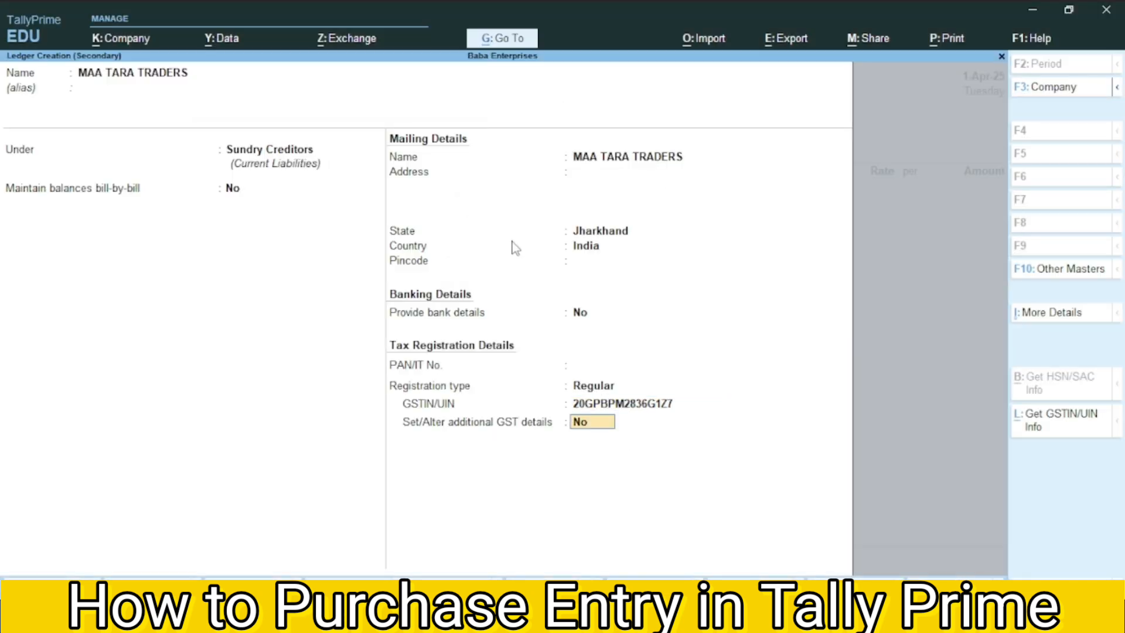
key("ctrl+a")
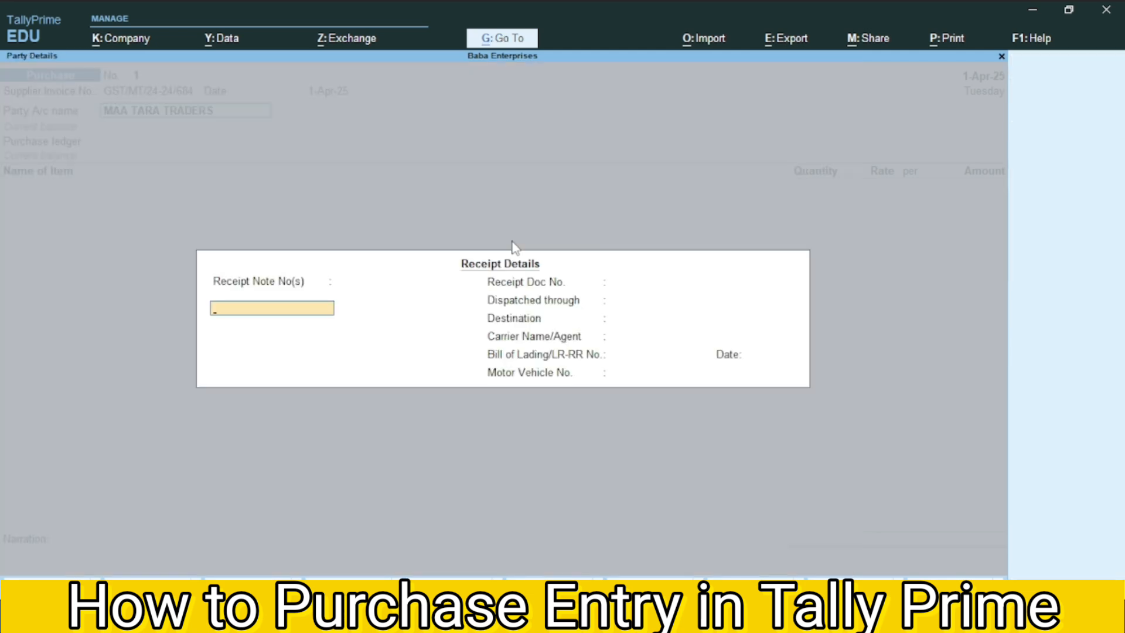
- Accept the Receipt Details and Party Details for the supplier
key("ctrl")
key("ctrl+a")
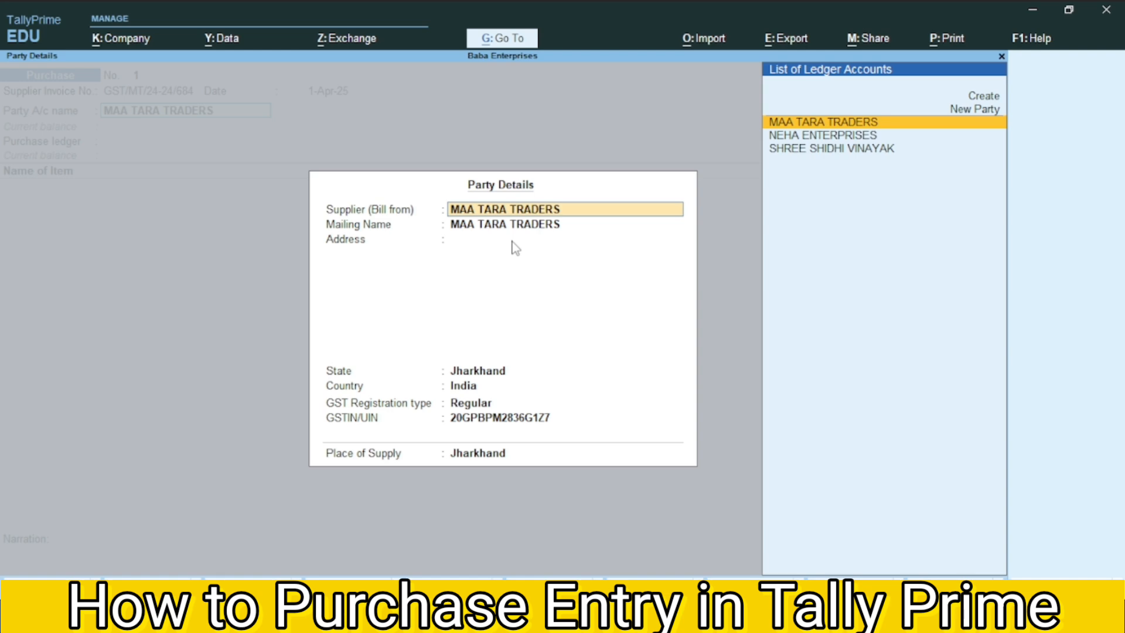
key("ctrl")
key("ctrl+a")
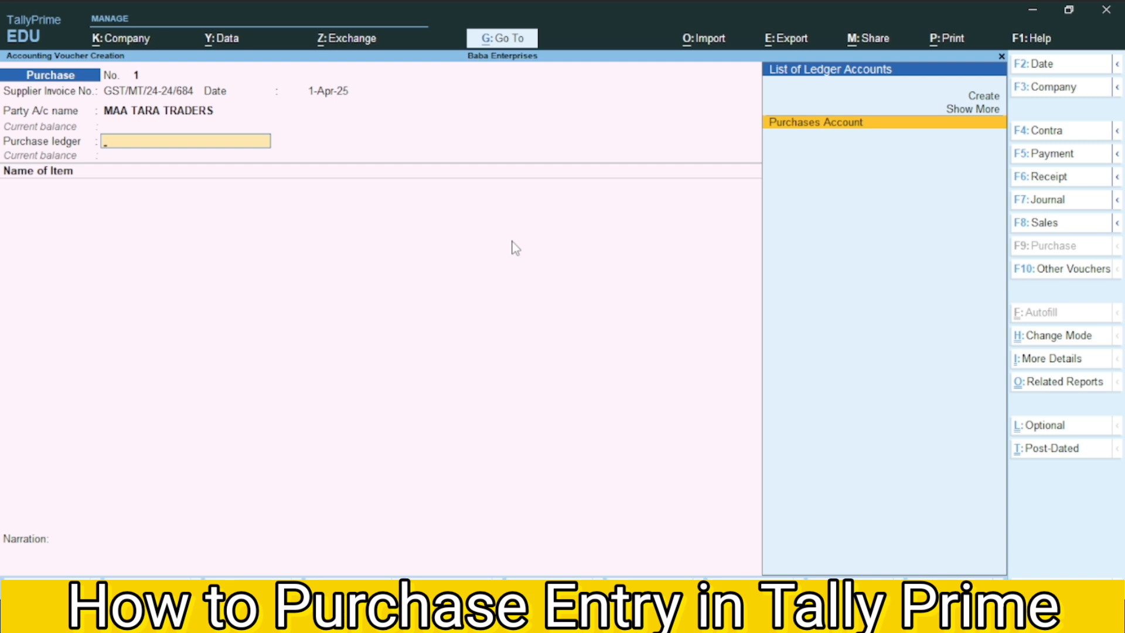
- Choose Purchases Account as the voucher's purchase ledger
key("Up")
key("Up")
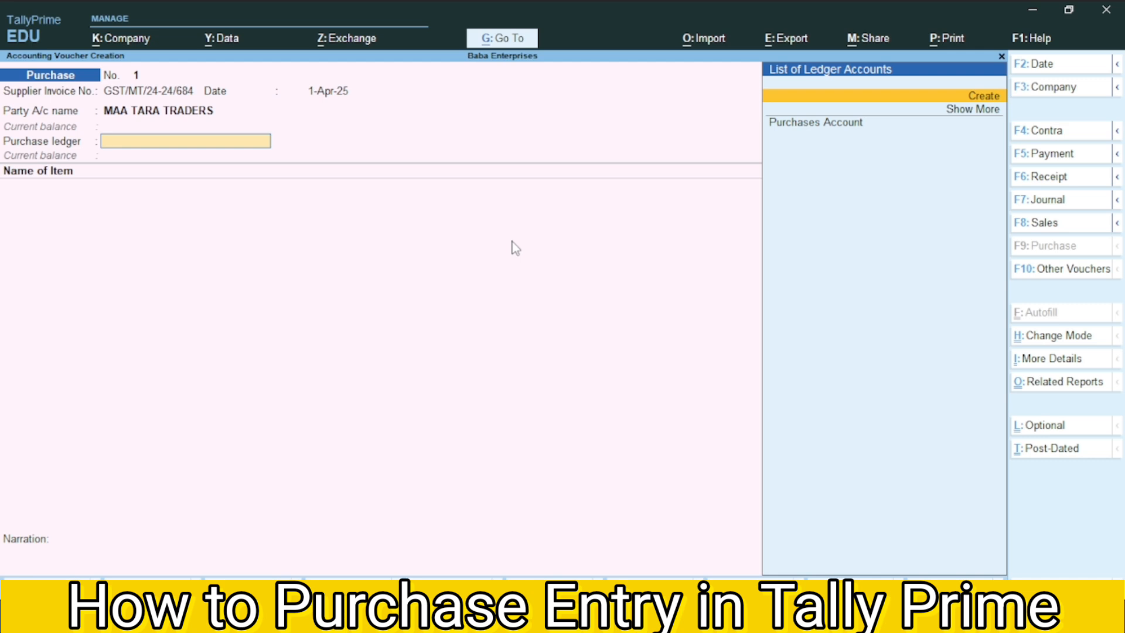
key("Down")
key("Down")
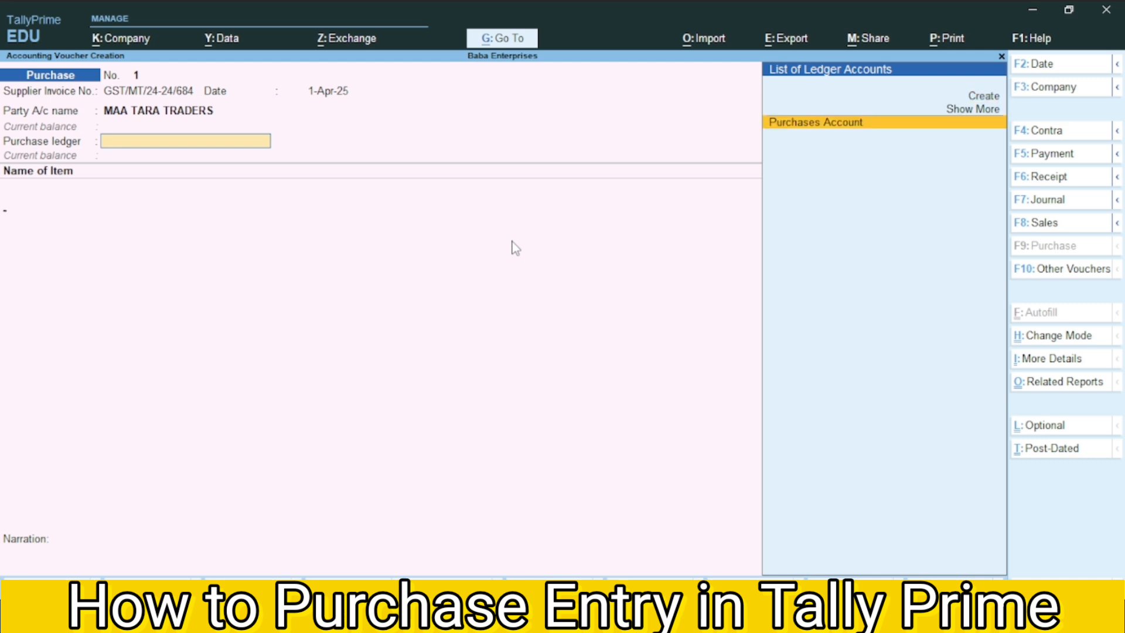
key("Return")
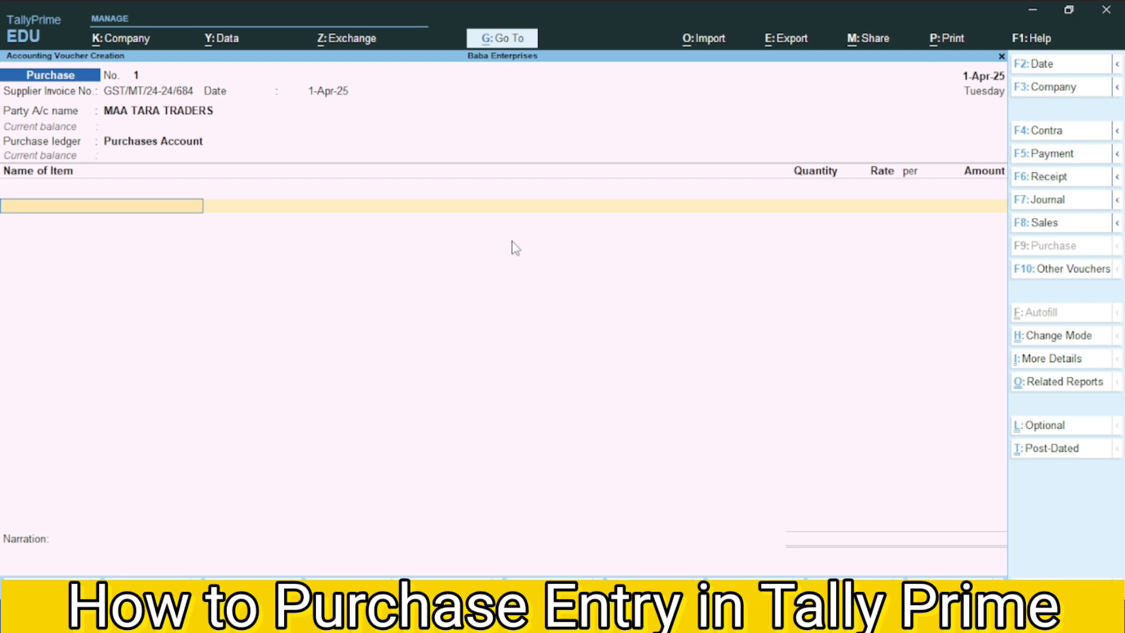
- Check the goods description in the PDF invoice and start a new stock item named Acc Cement in TallyPrime
key("alt+Tab")
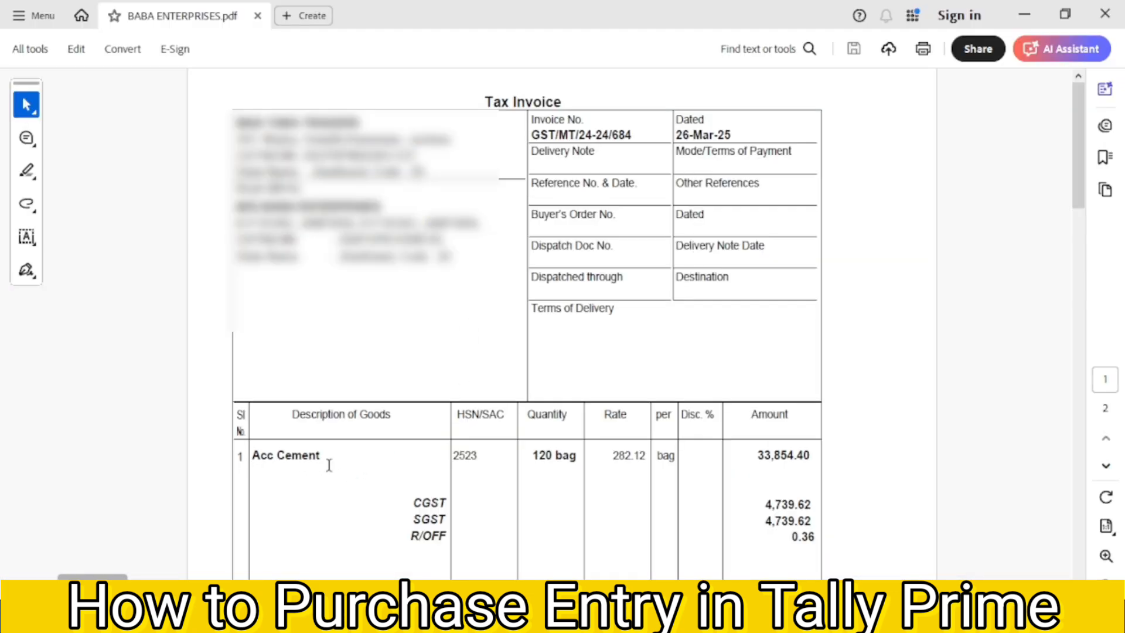
key("alt+Tab")
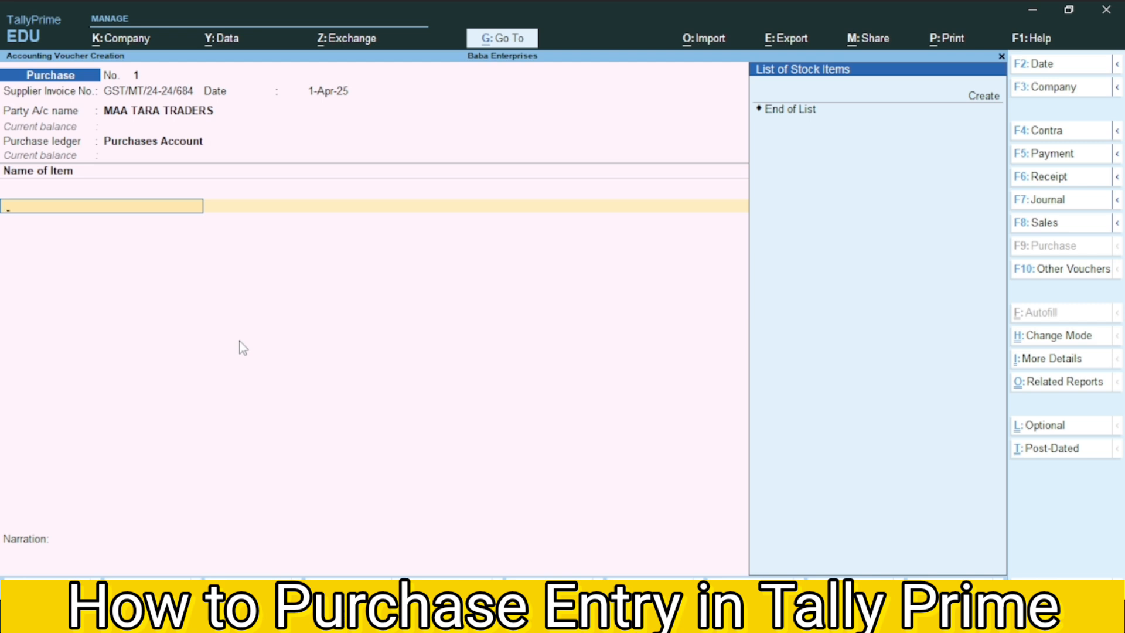
key("alt+c")
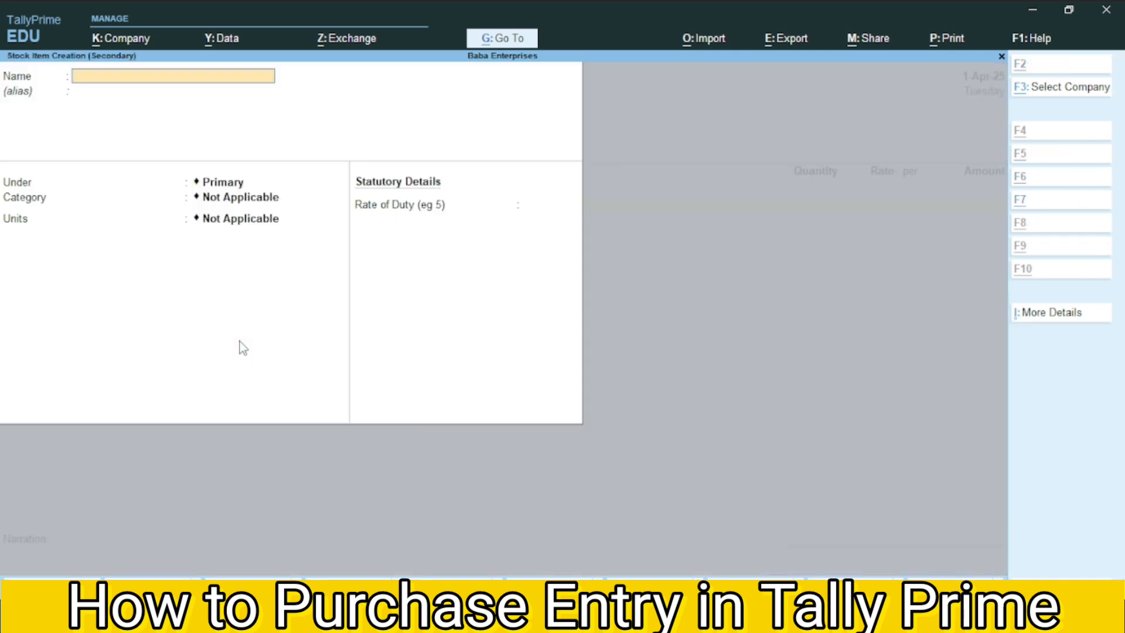
type("A")
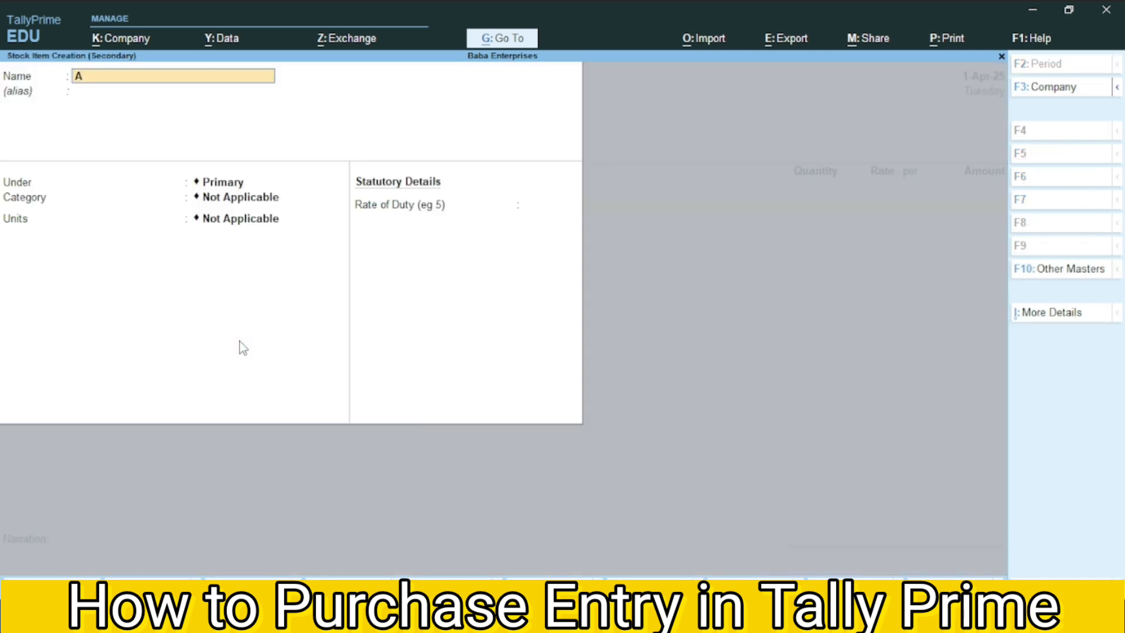
type("cc Cement")
key("Return")
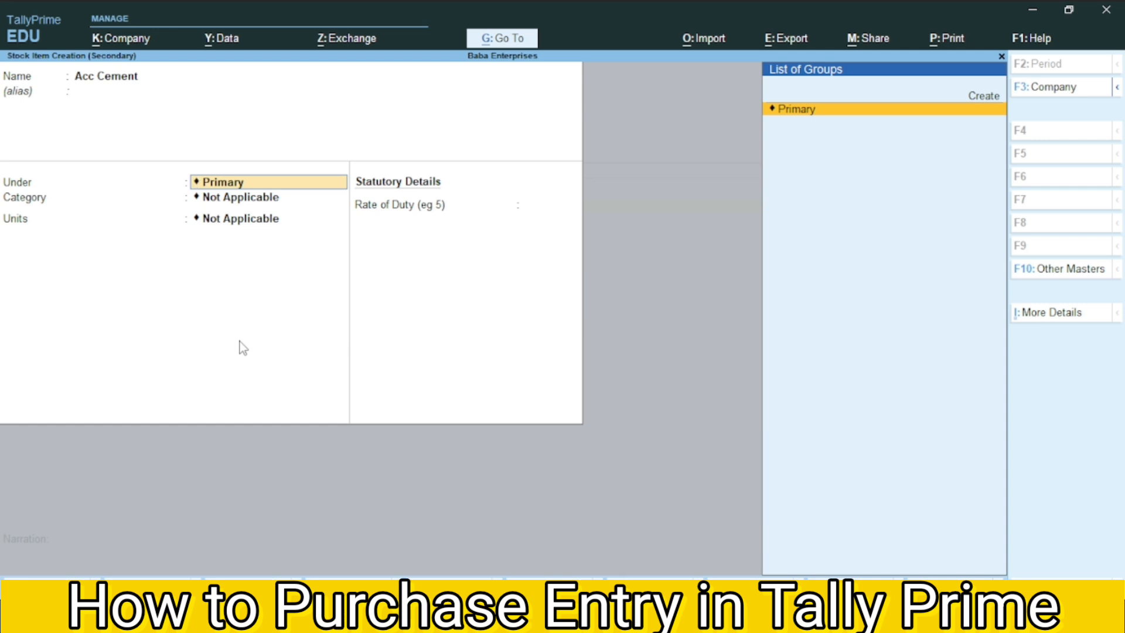
- Create a stock group named Cement under Primary and assign the Acc Cement item to it
key("Up")
key("Return")
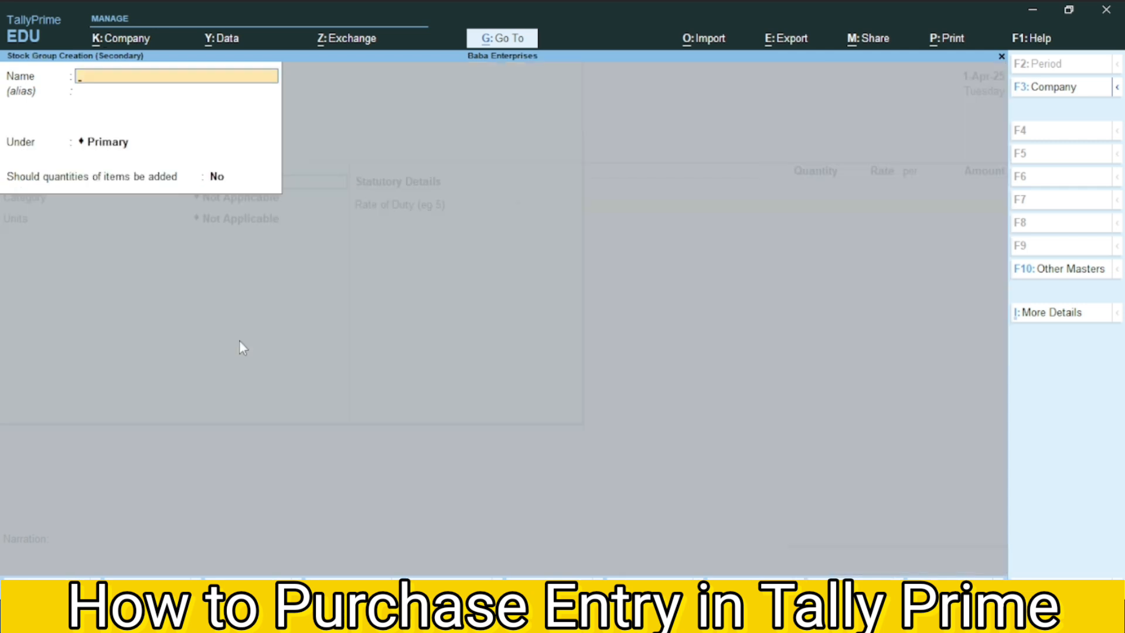
type("Cement")
key("Return")
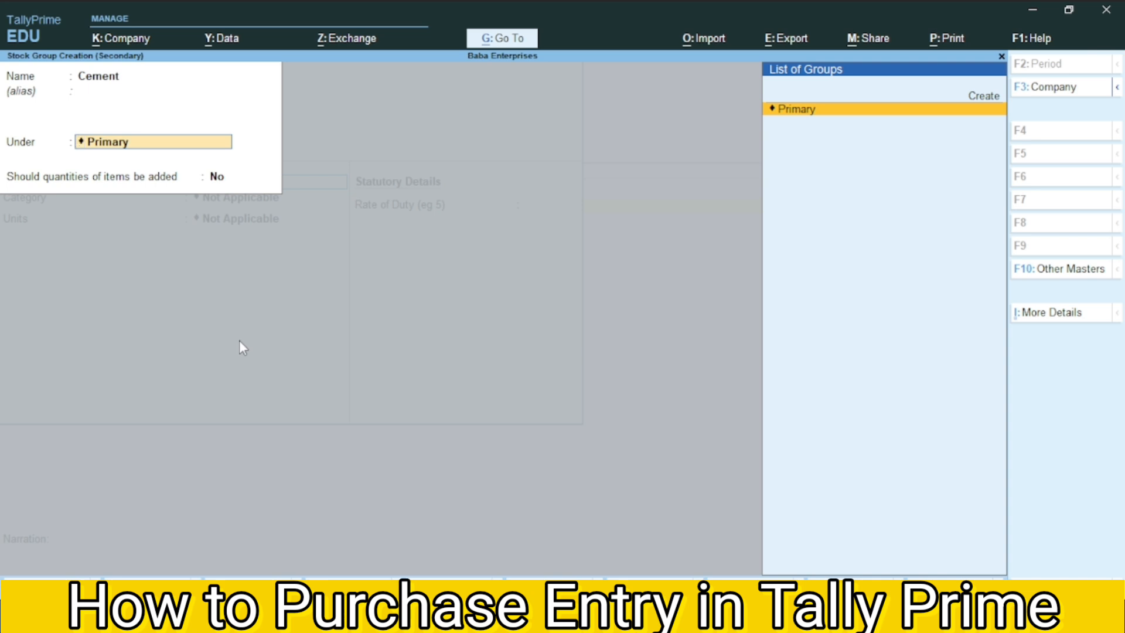
key("Return")
key("Return")
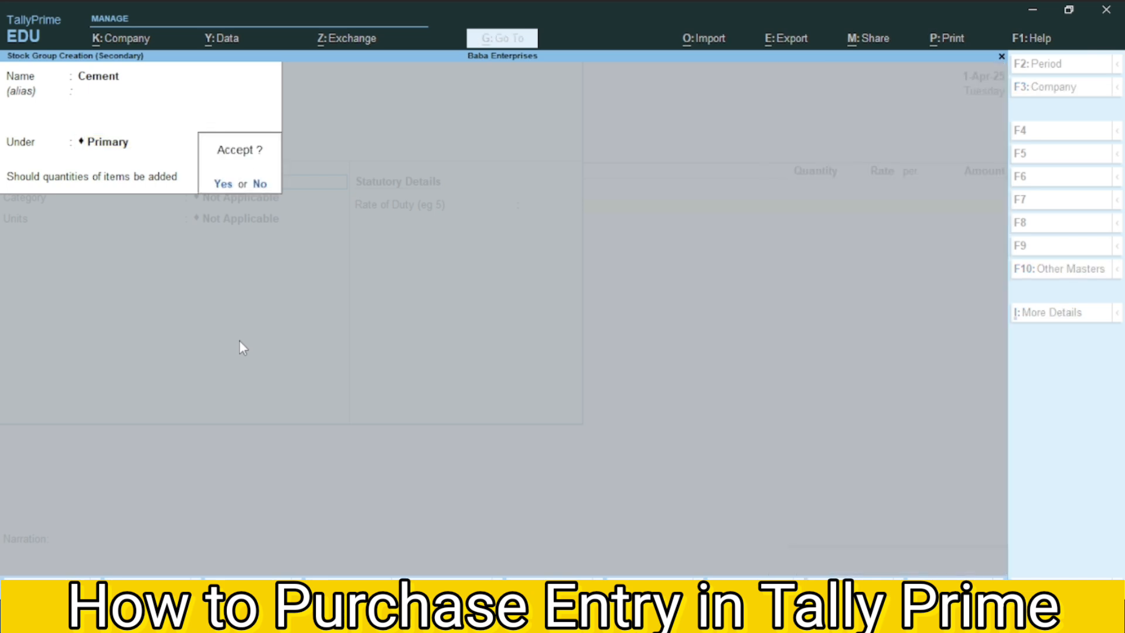
key("Return")
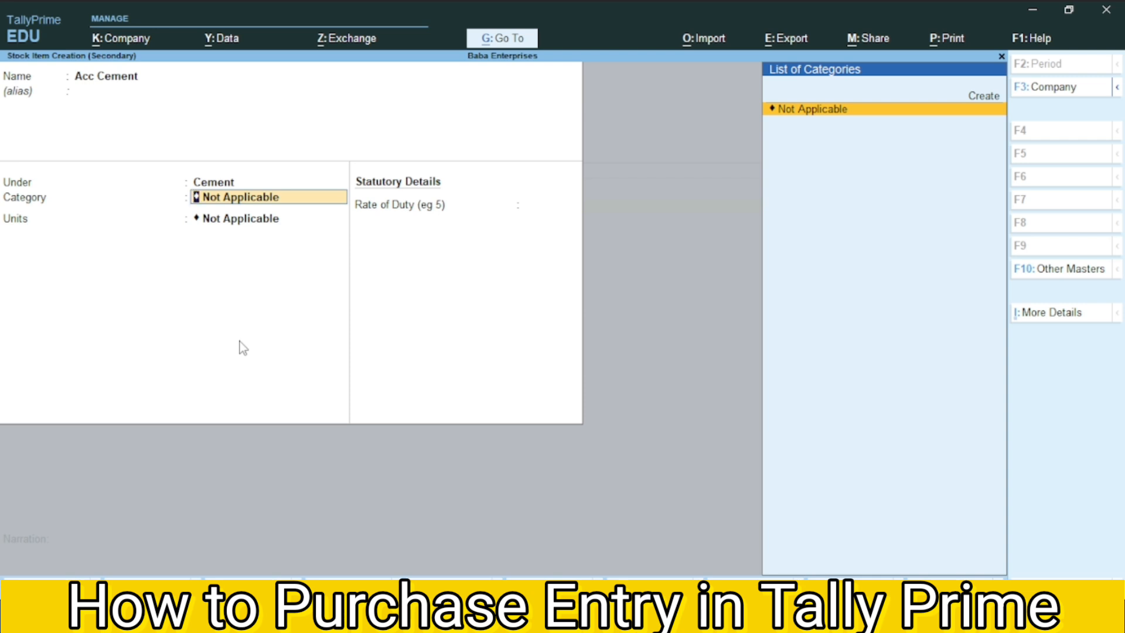
- Keep the category Not Applicable and create the item's unit with symbol bag, formal name Bags and the matching Unit Quantity Code
key("Return")
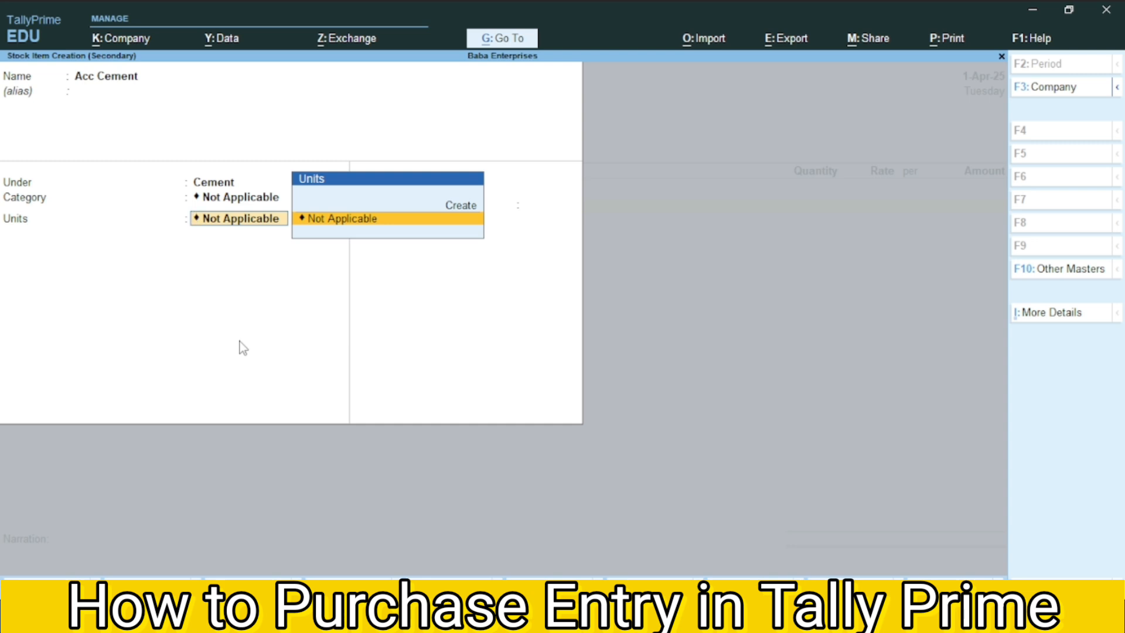
key("Up")
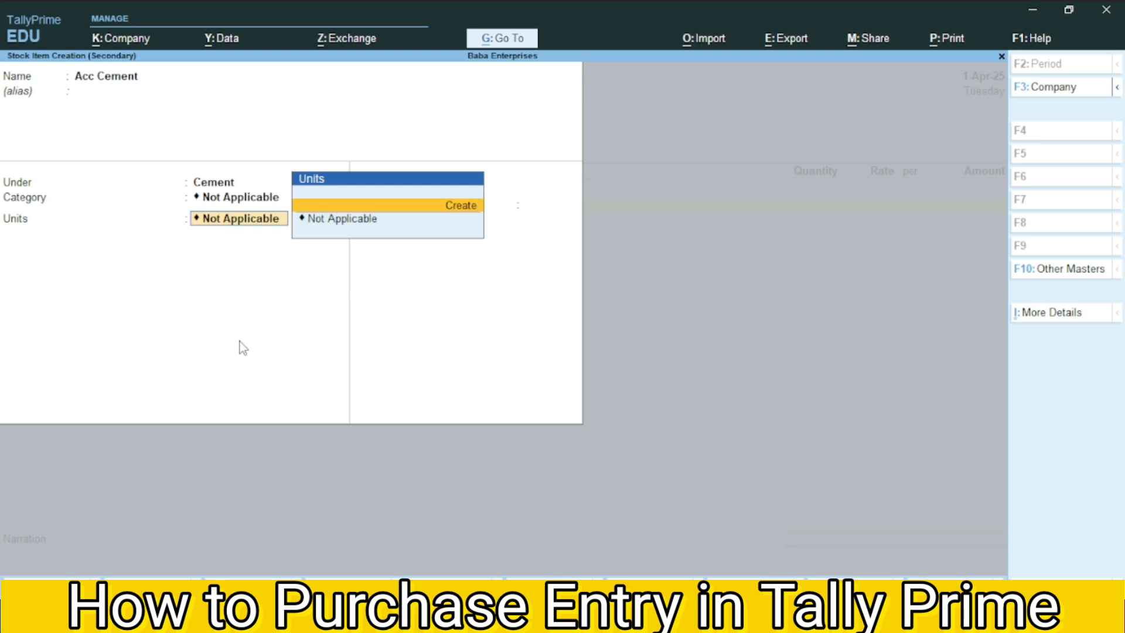
key("Return")
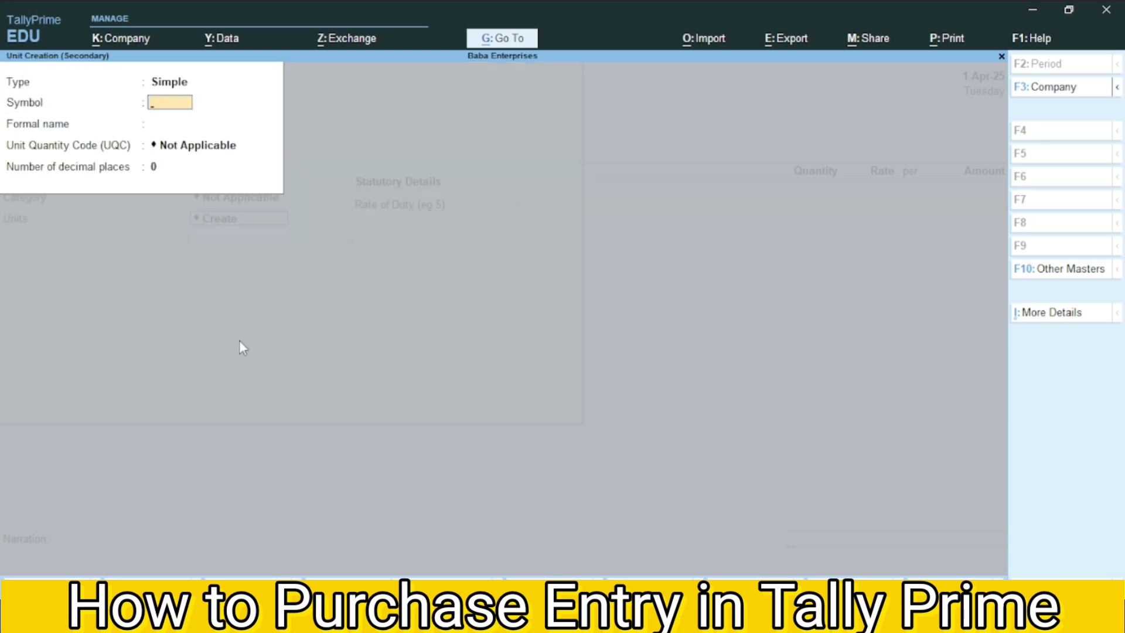
type("bag")
key("Return")
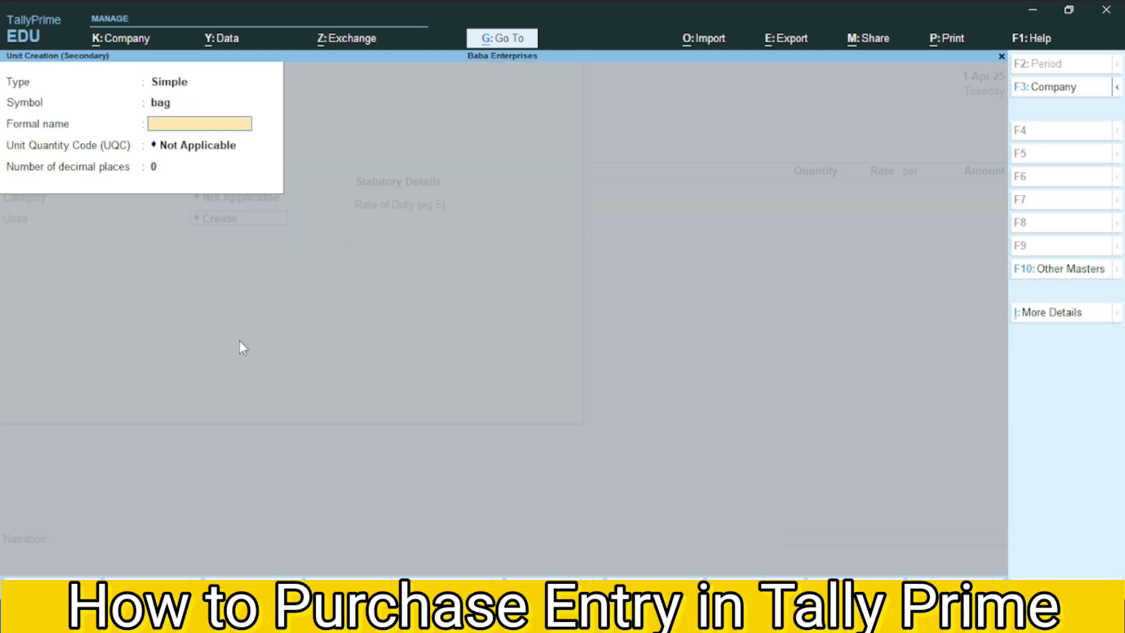
type("Bags")
key("Return")
key("Return")
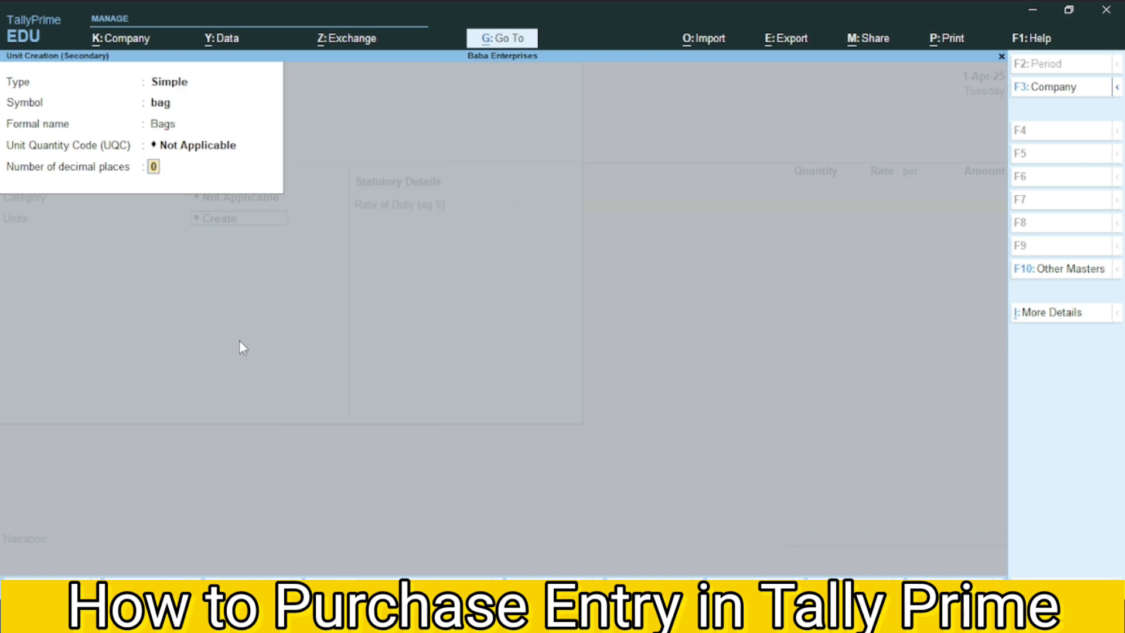
key("BackSpace")
type("ba")
key("Return")
key("ctrl+a")
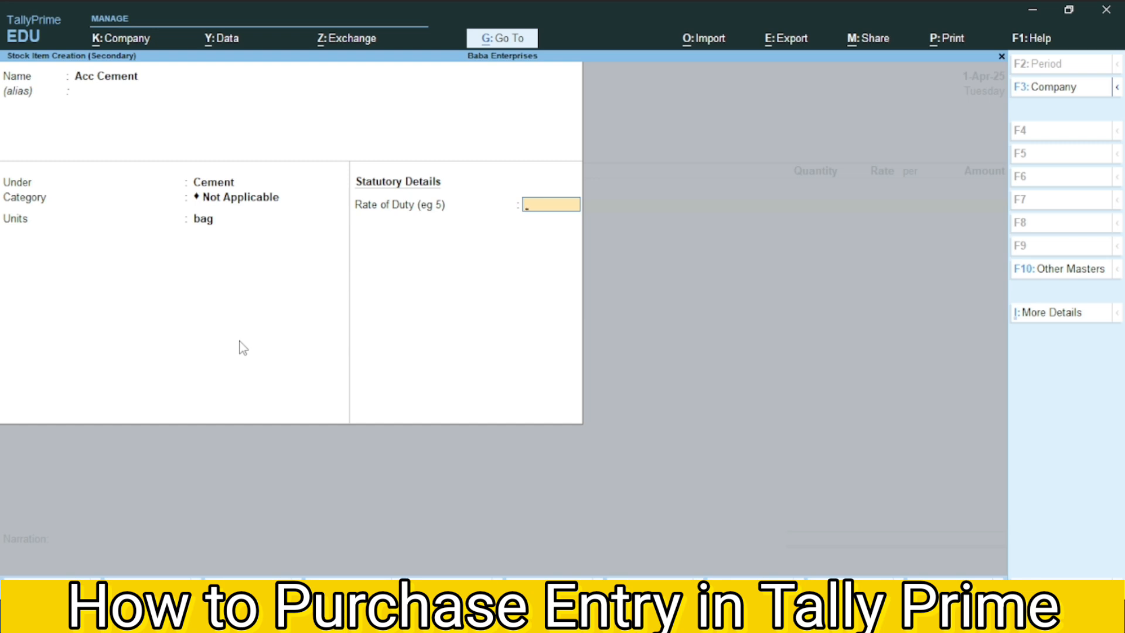
- Set Provide GST Details to Yes in the stock item configuration and save the configuration
key("F12")
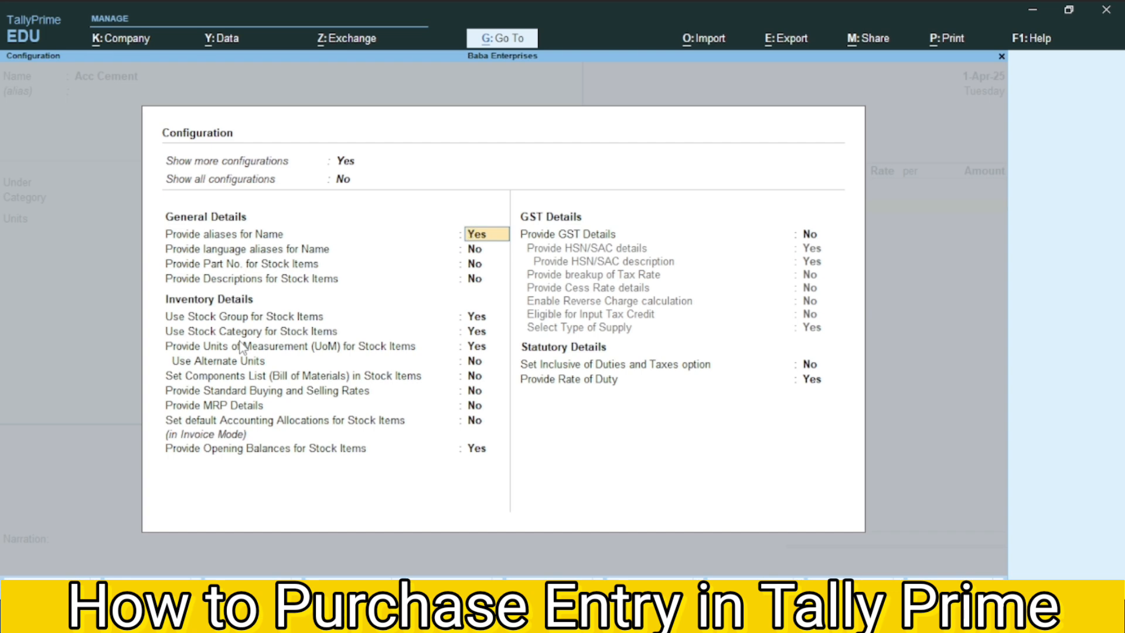
key("Down")
key("Down")
key("Down")
key("Down")
key("Down")
key("Down")
key("Down")
key("Down")
key("Down")
key("Down")
key("Down")
key("Down")
key("Down")
key("Down")
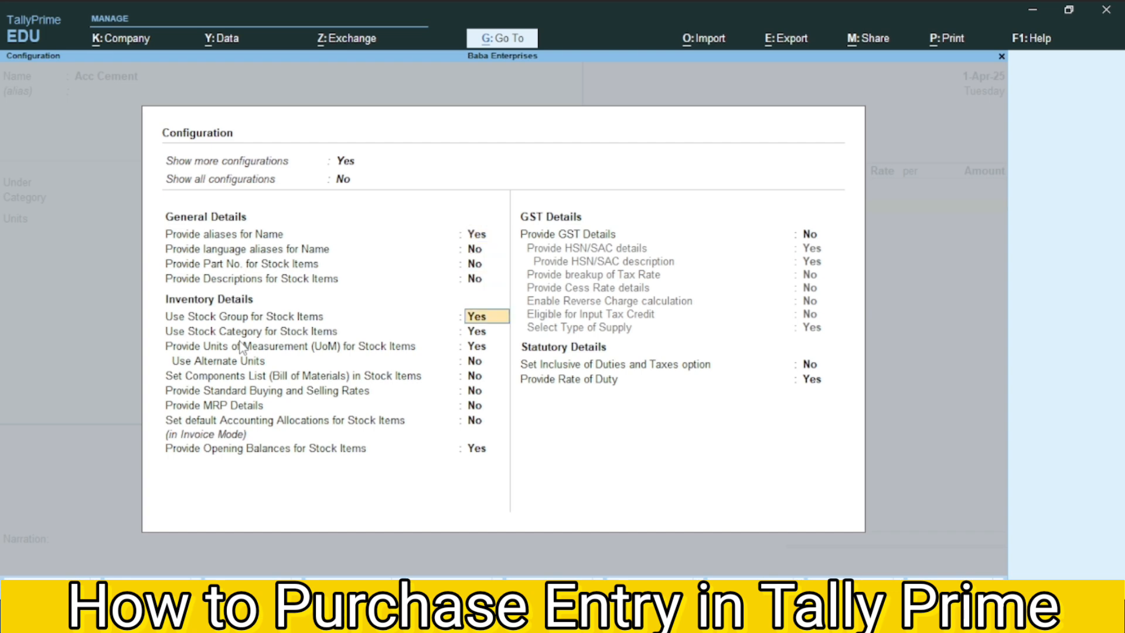
key("Up")
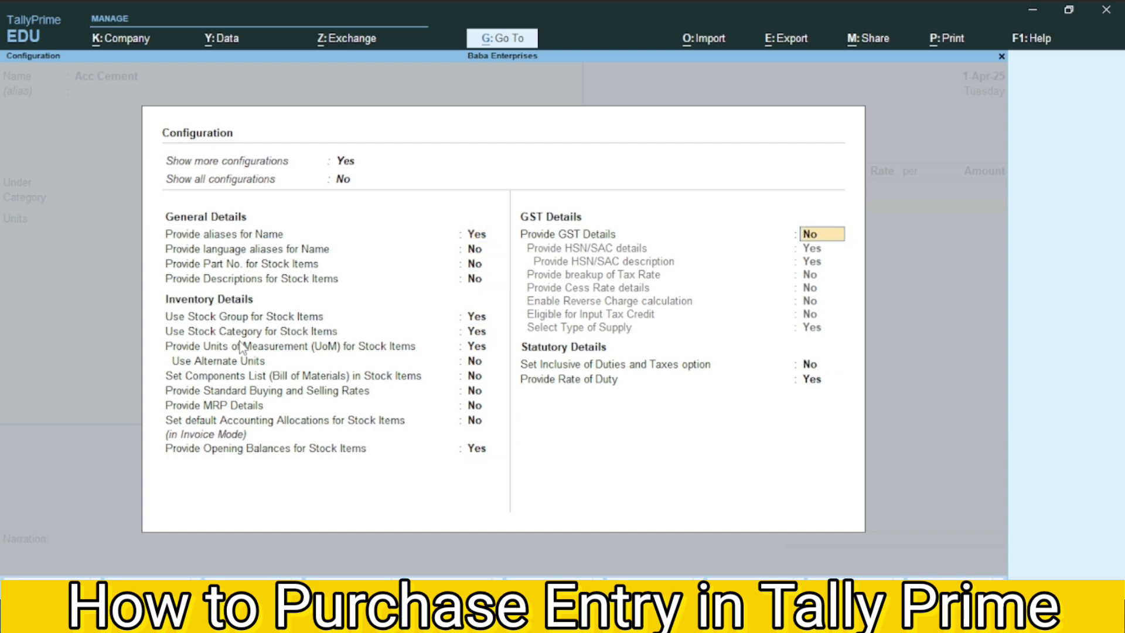
key("y")
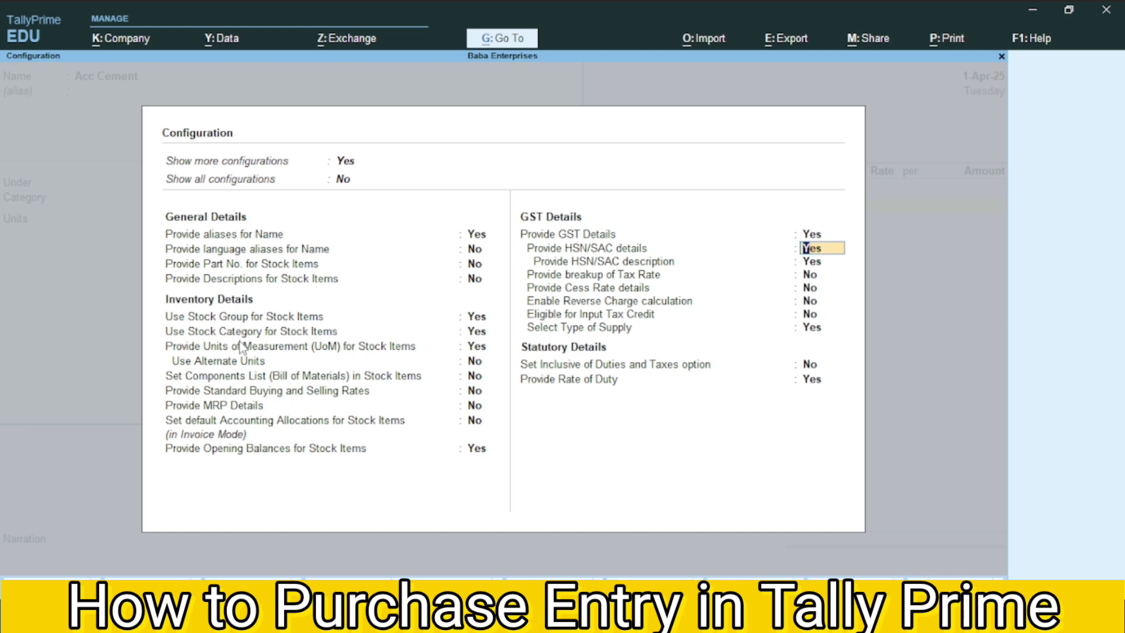
key("ctrl+a")
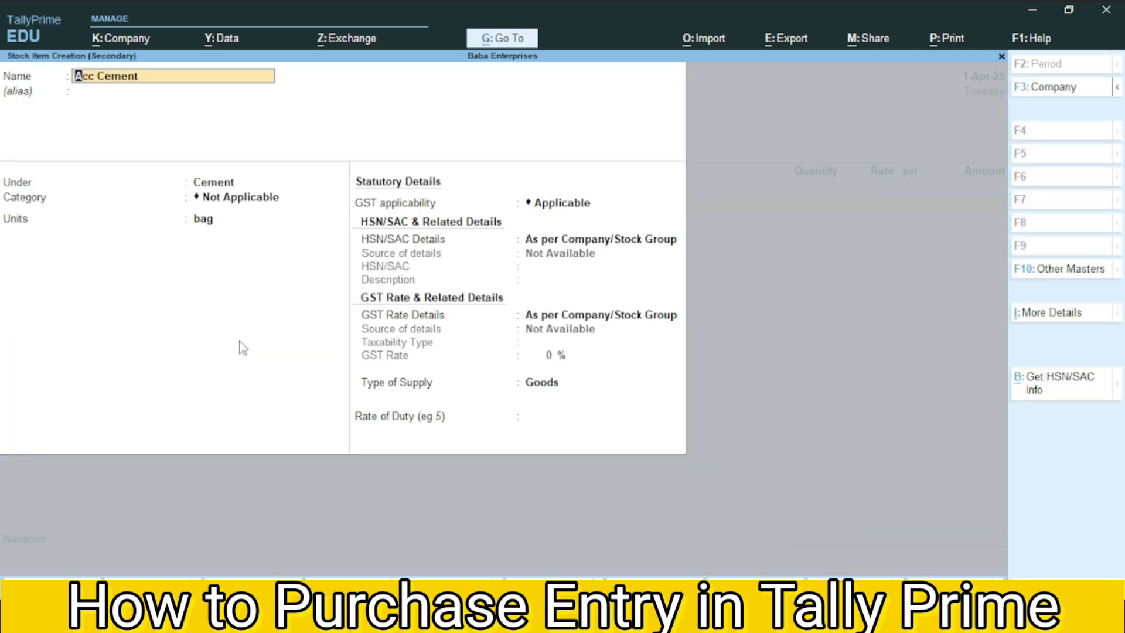
- Examine the Acc Cement item's GST applicability and HSN/SAC detail options, and go back to its stock group
key("Return")
key("Return")
key("Return")
key("Return")
key("Return")
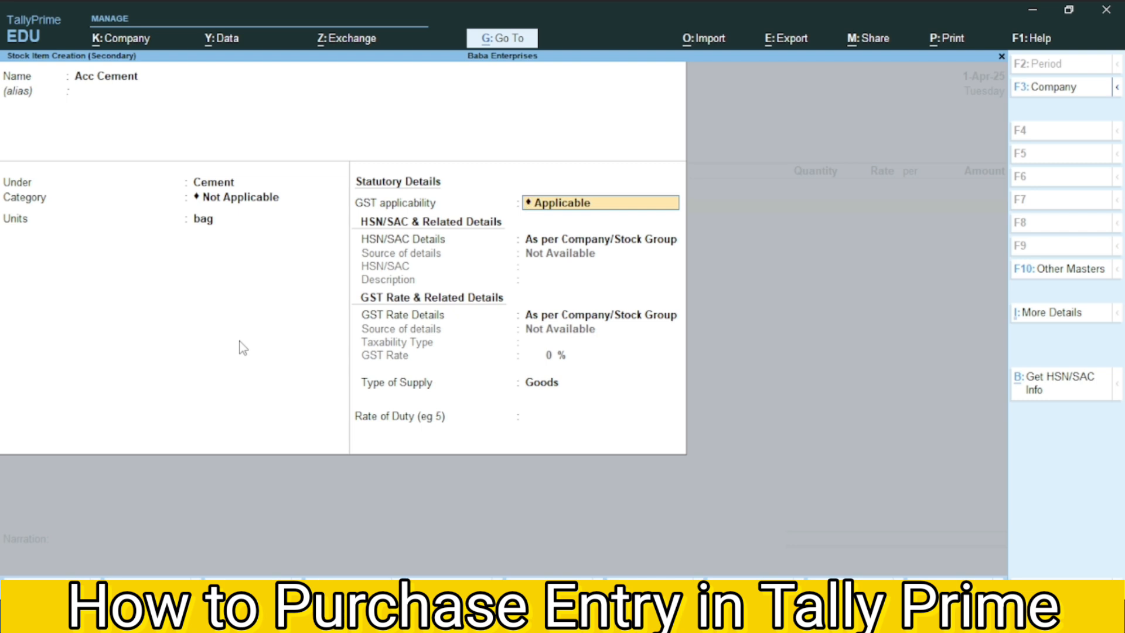
key("Return")
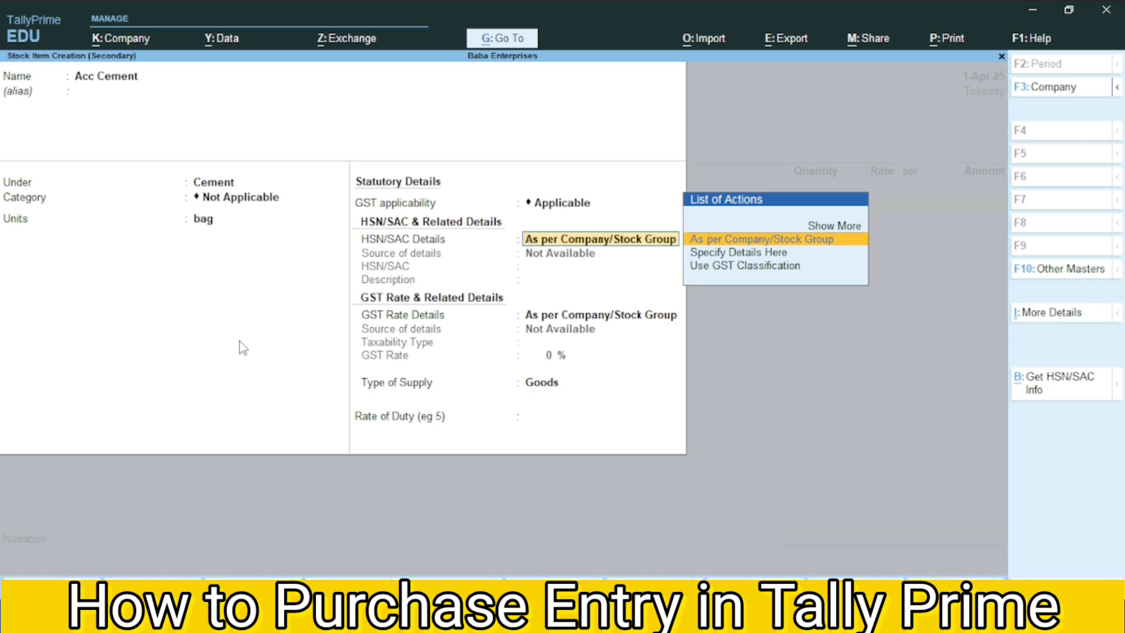
key("BackSpace")
key("BackSpace")
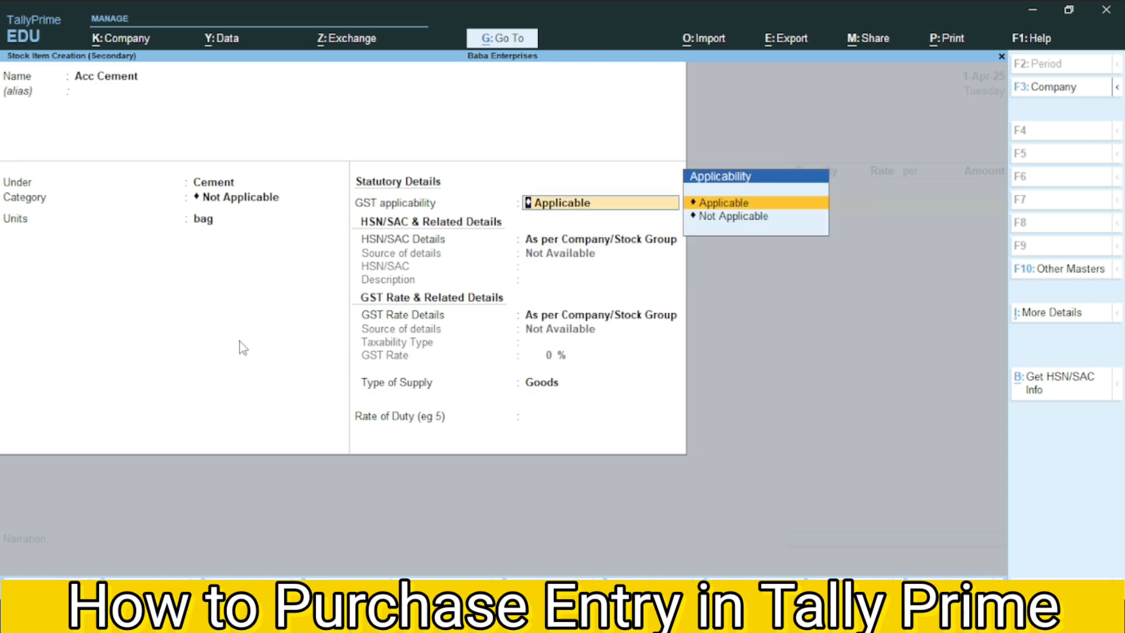
key("BackSpace")
key("BackSpace")
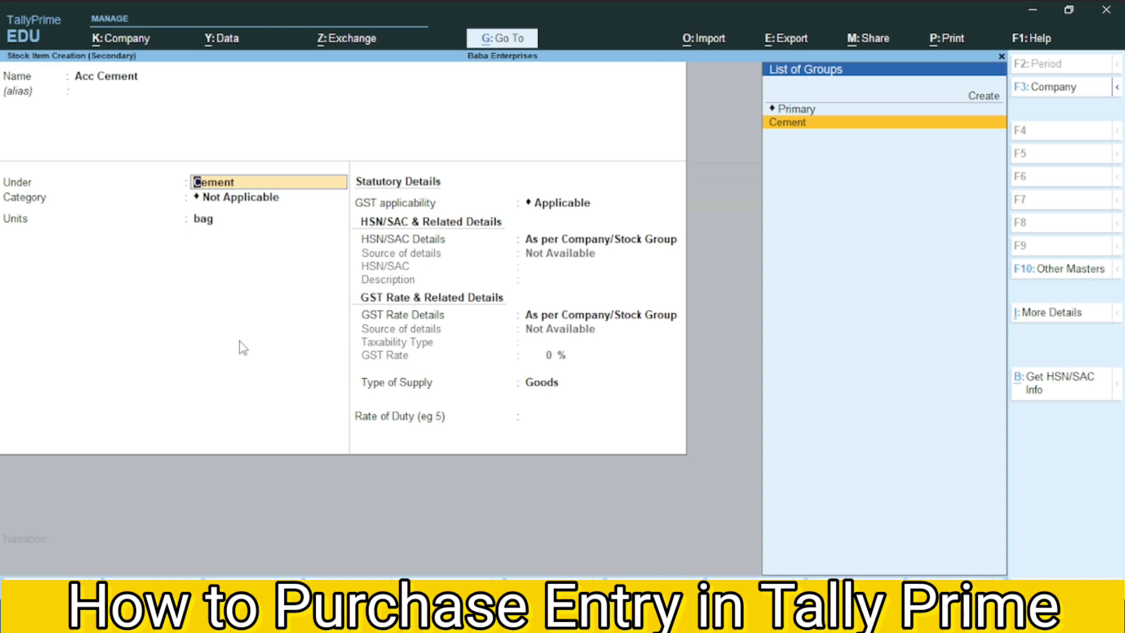
- Open the Cement stock group for alteration and set Provide GST Details to Yes in its configuration
key("ctrl")
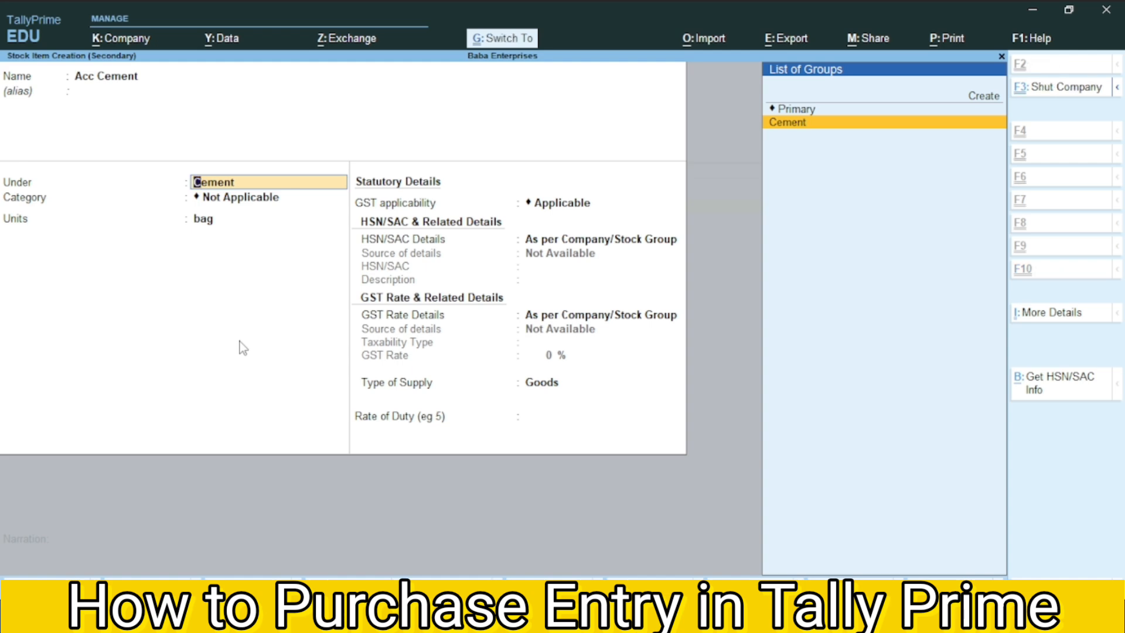
key("ctrl+Return")
key("Return")
key("Return")
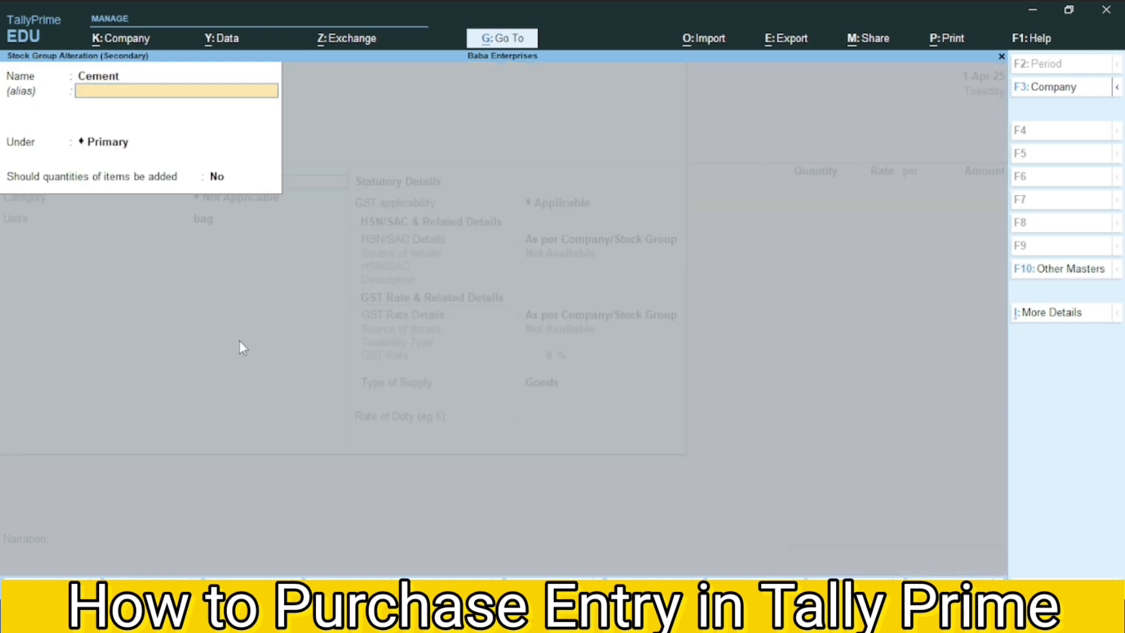
key("F12")
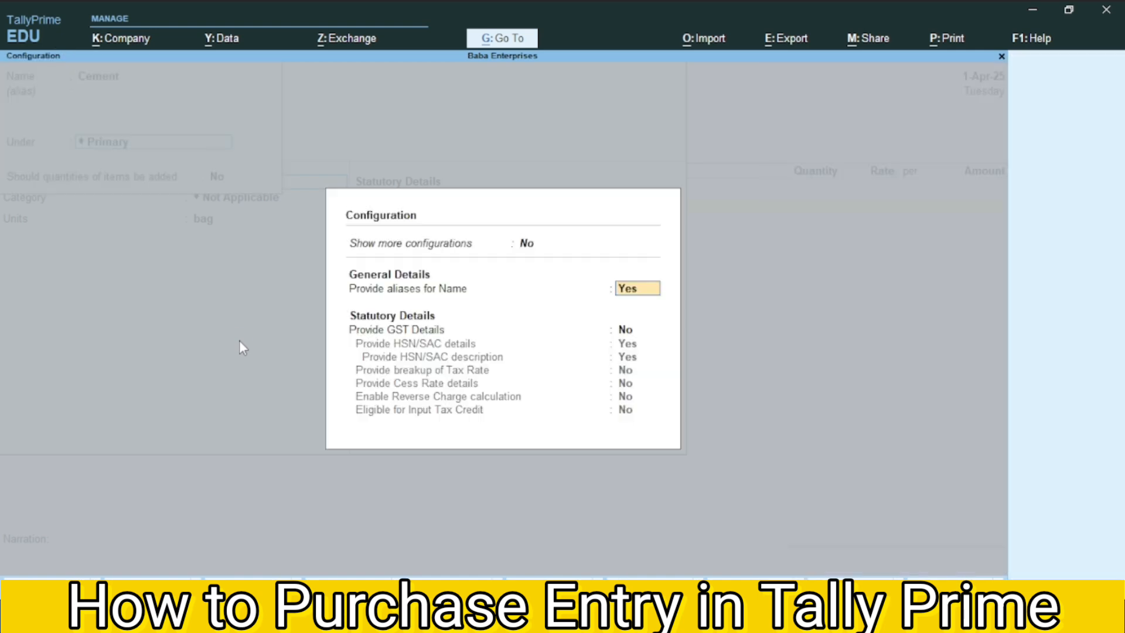
key("Return")
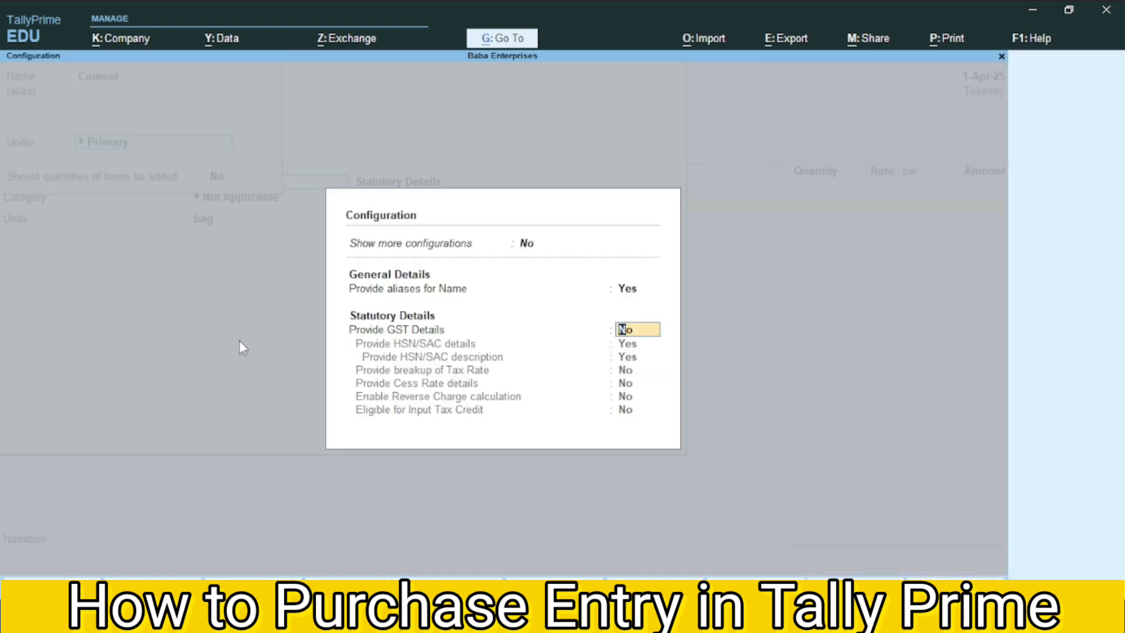
type("y")
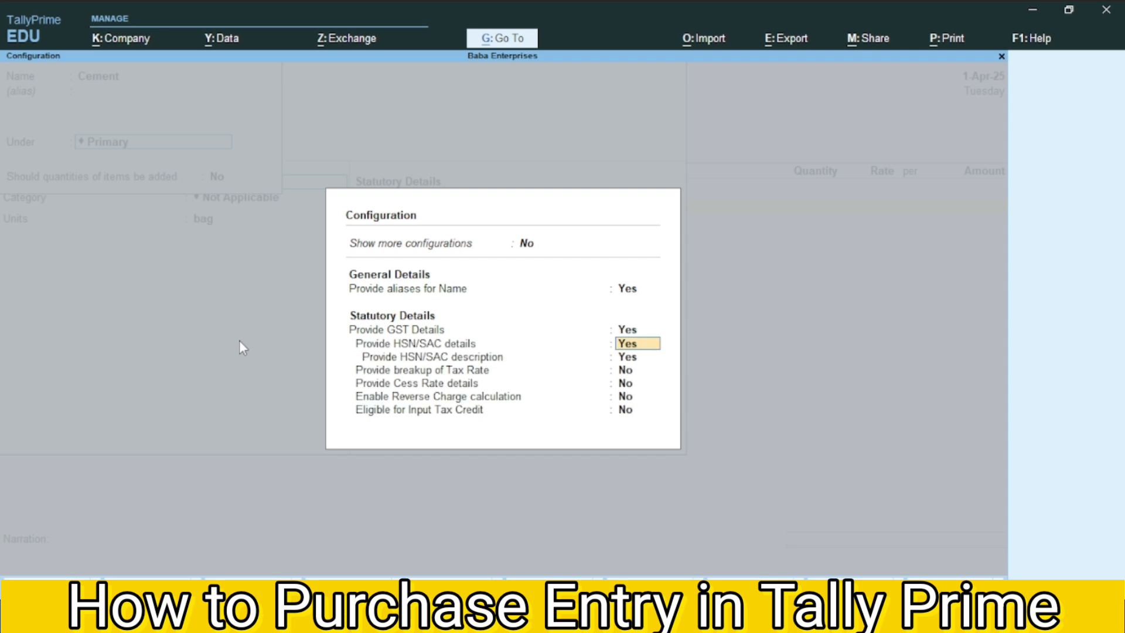
key("ctrl+a")
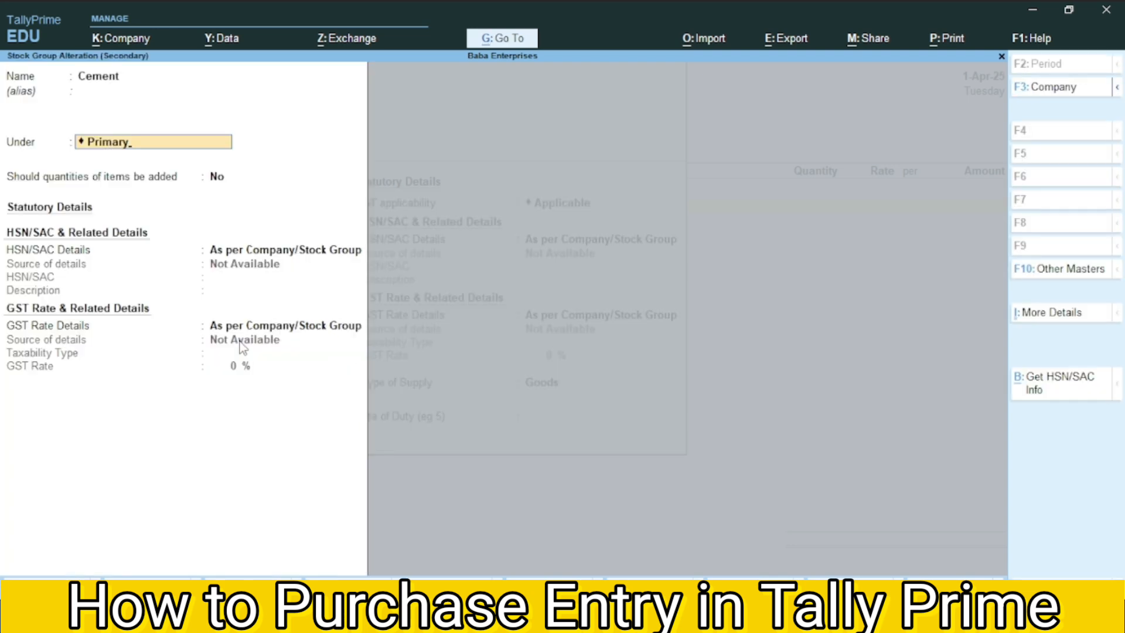
- Set the Cement group's HSN/SAC Details to Specify Details Here and enter HSN/SAC 2523 from the PDF invoice
key("Return")
key("Return")
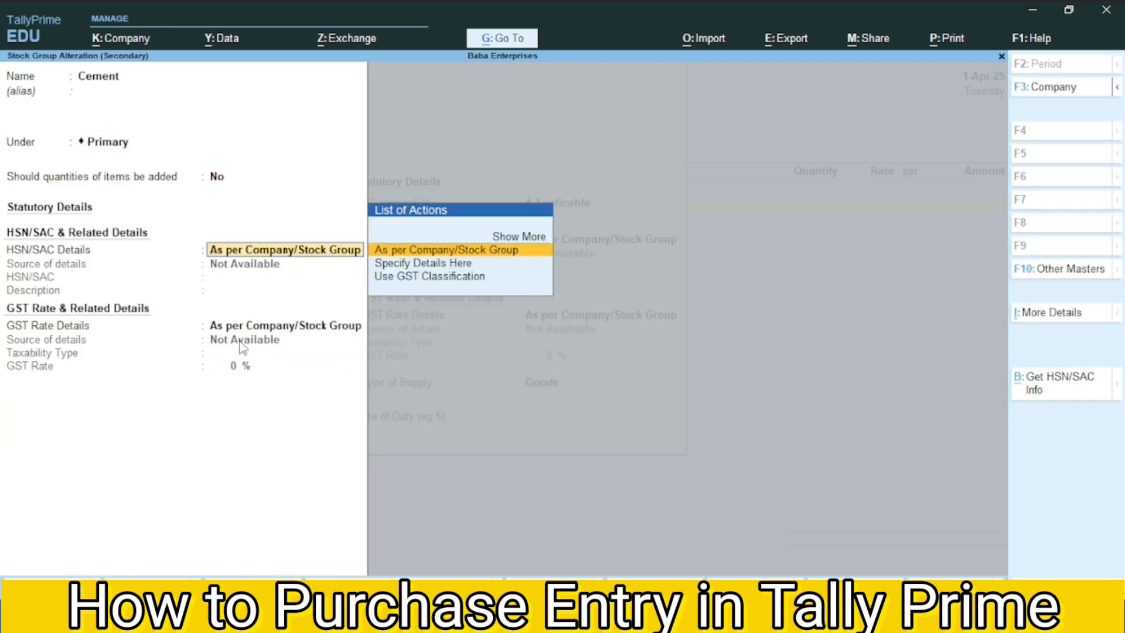
key("Down")
key("Return")
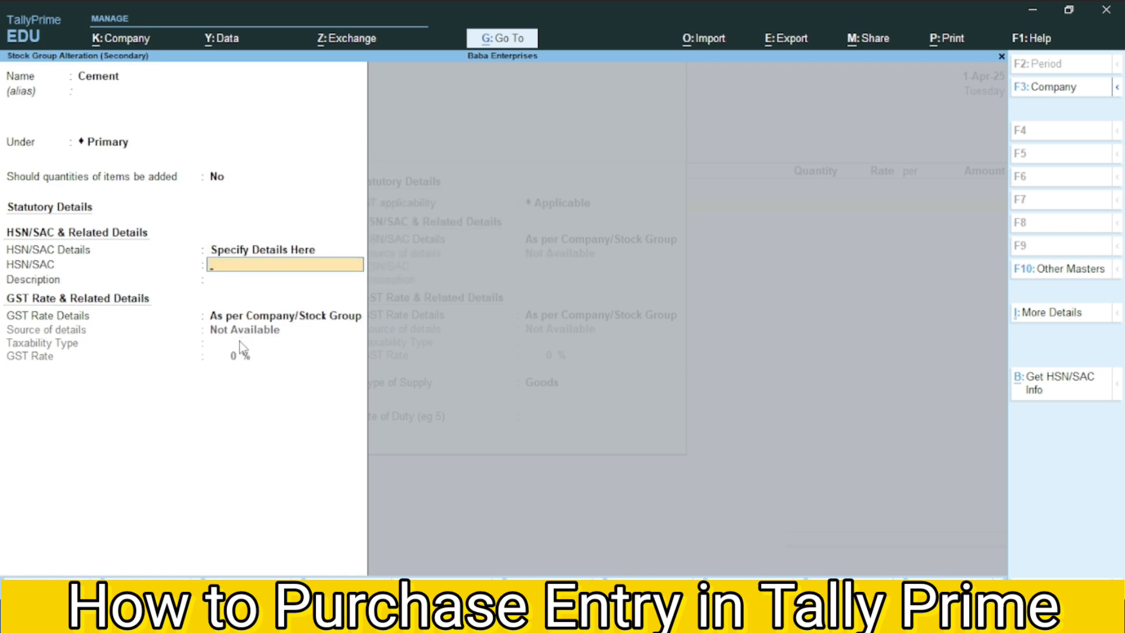
key("alt+Tab")
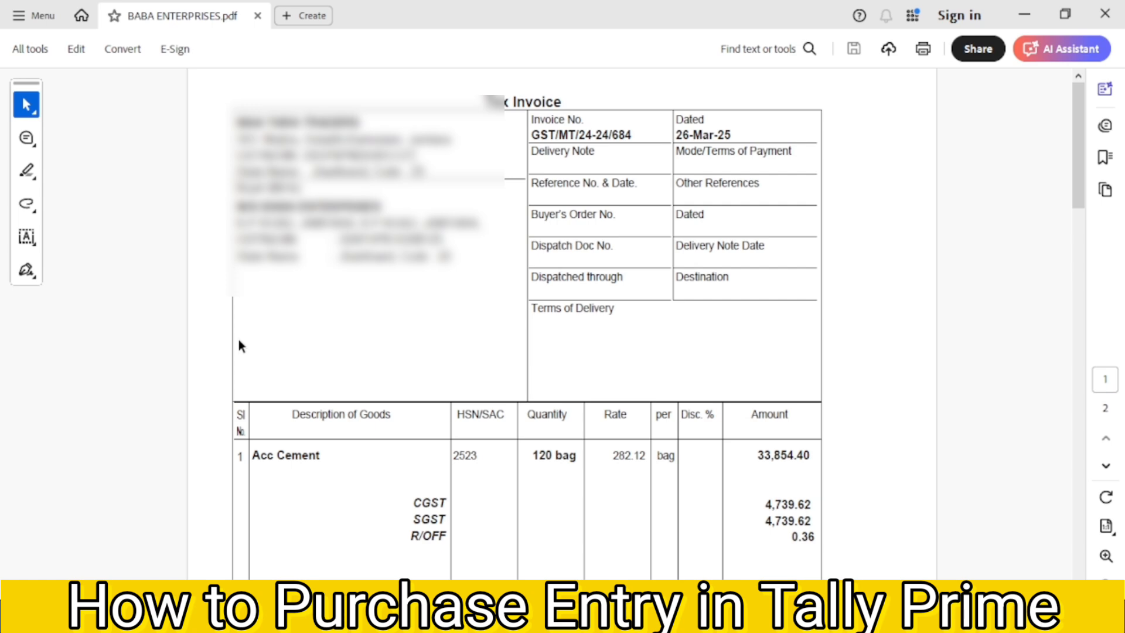
key("alt+Tab")
type("23")
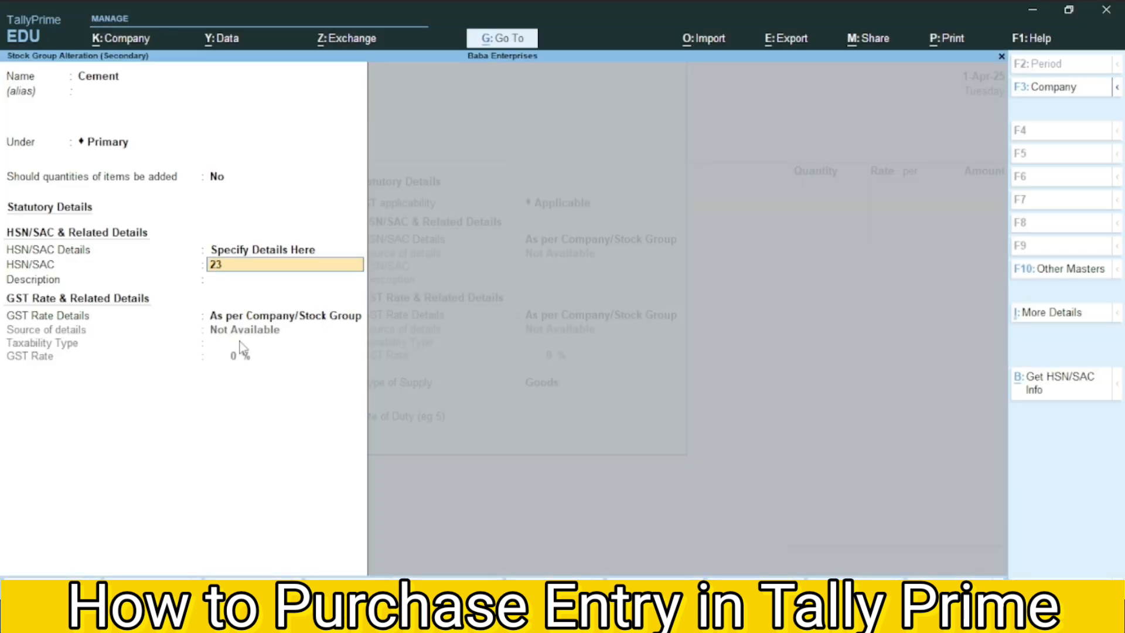
key("BackSpace")
type("523")
key("Return")
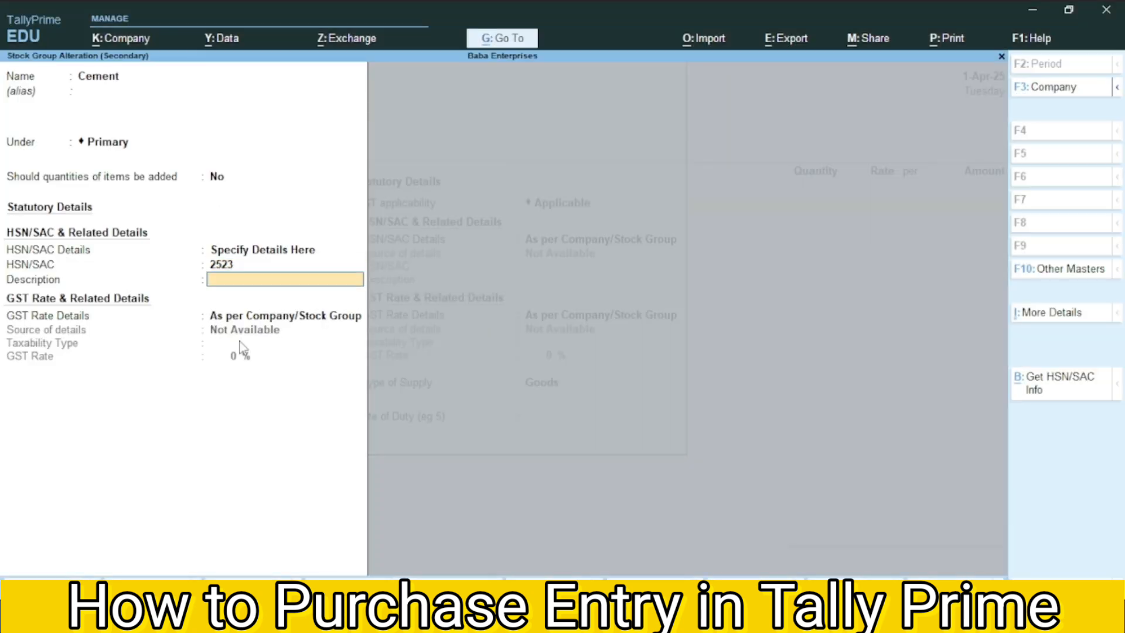
- Set the Cement group's GST Rate Details to Specify Details Here, Taxable at 28%, and accept the group alteration
key("Return")
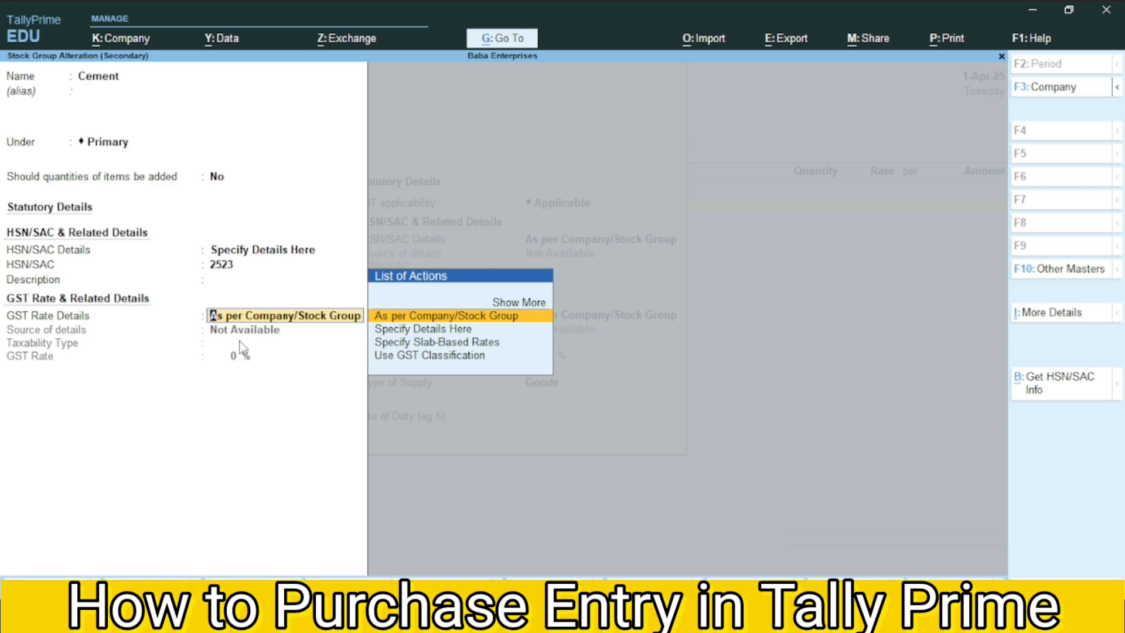
key("Down")
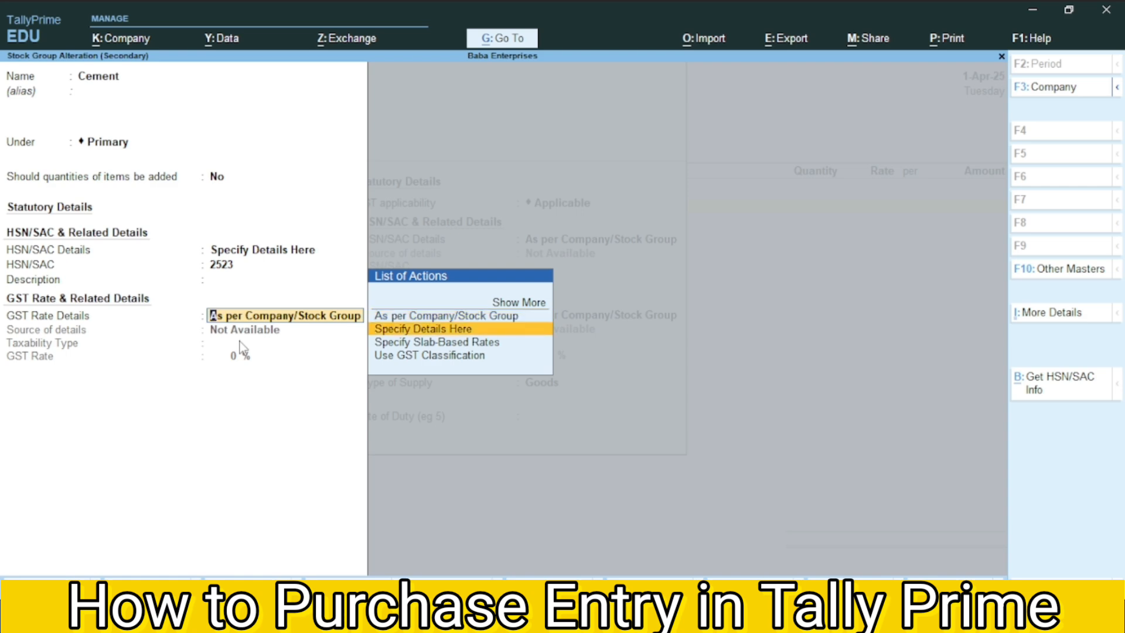
key("Return")
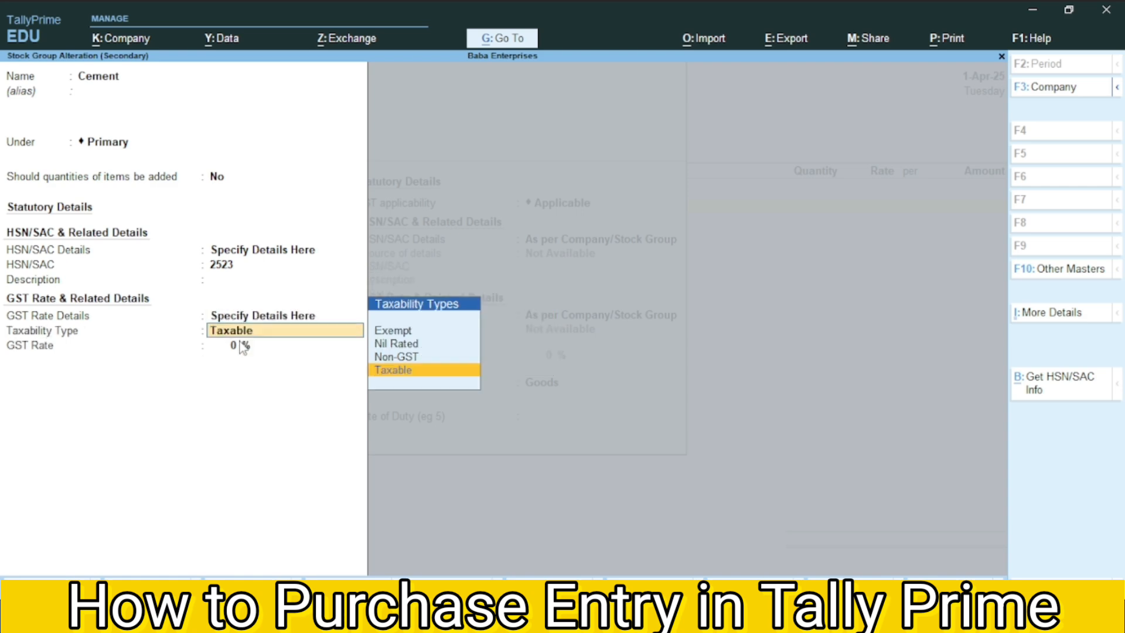
key("Return")
type("28")
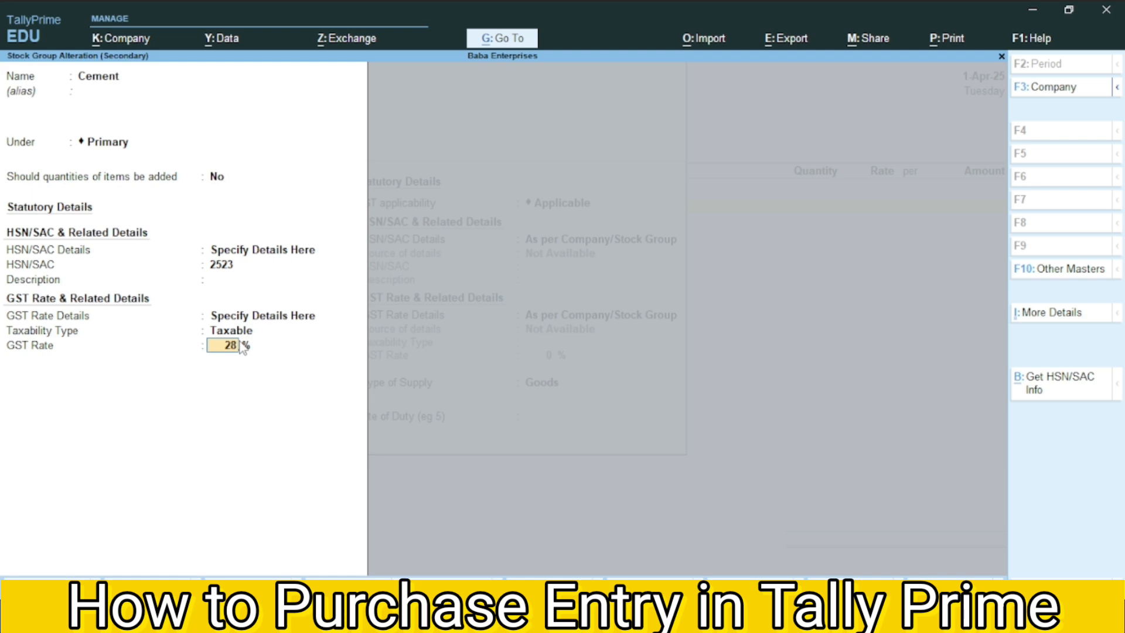
key("Return")
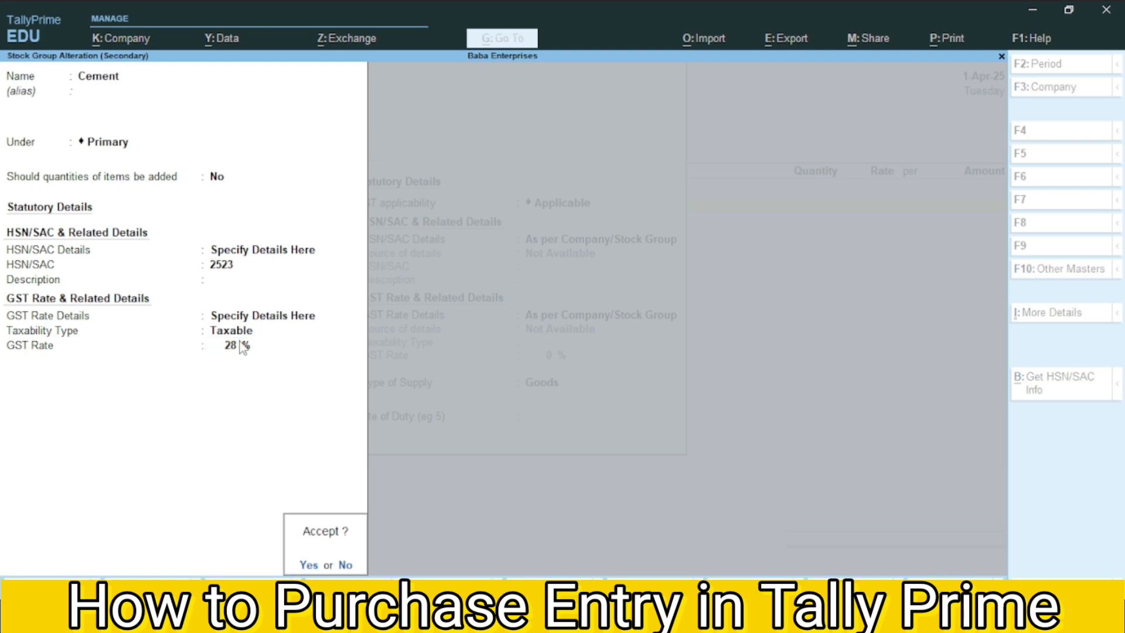
key("Return")
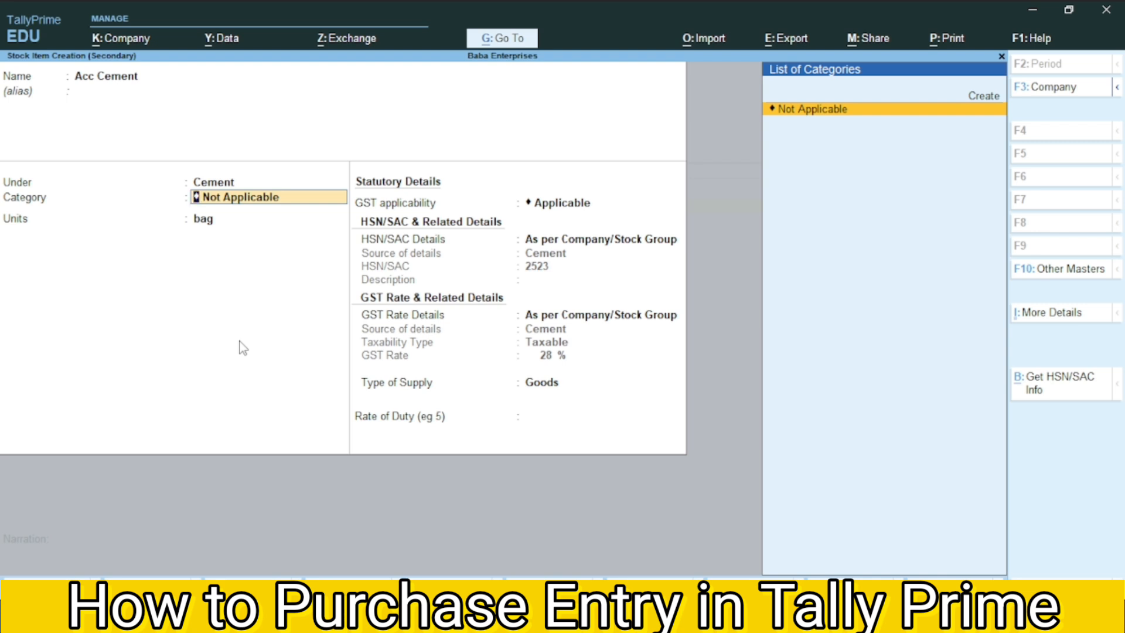
- Keep the Acc Cement item's category Not Applicable, unit bag and HSN/SAC details As per Company/Stock Group, and save the item
key("Return")
key("Return")
key("Return")
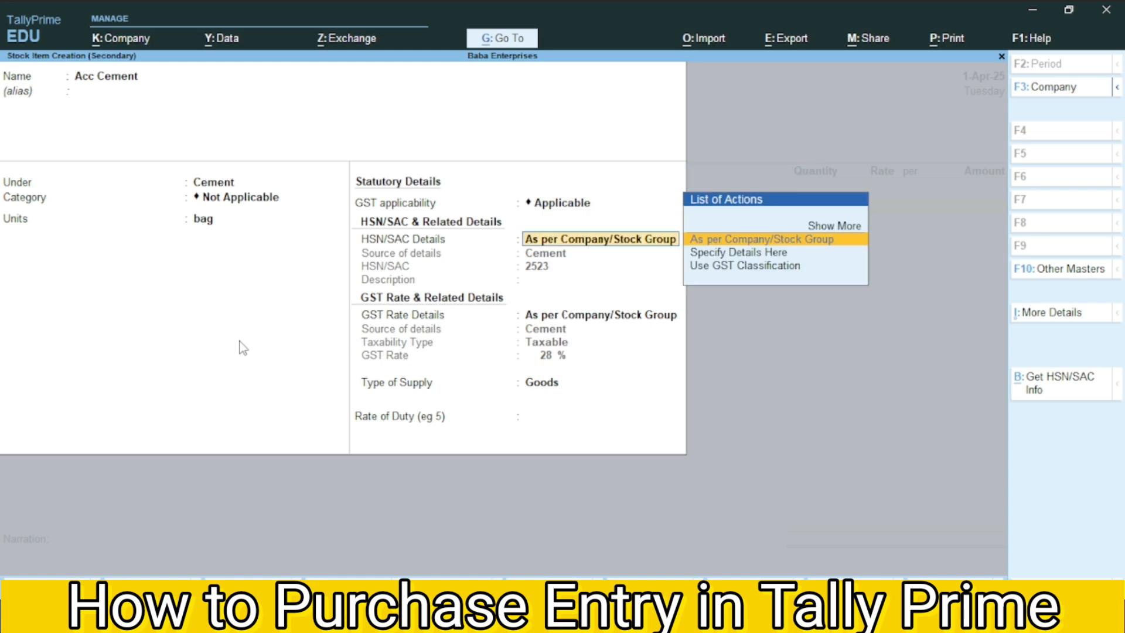
key("ctrl")
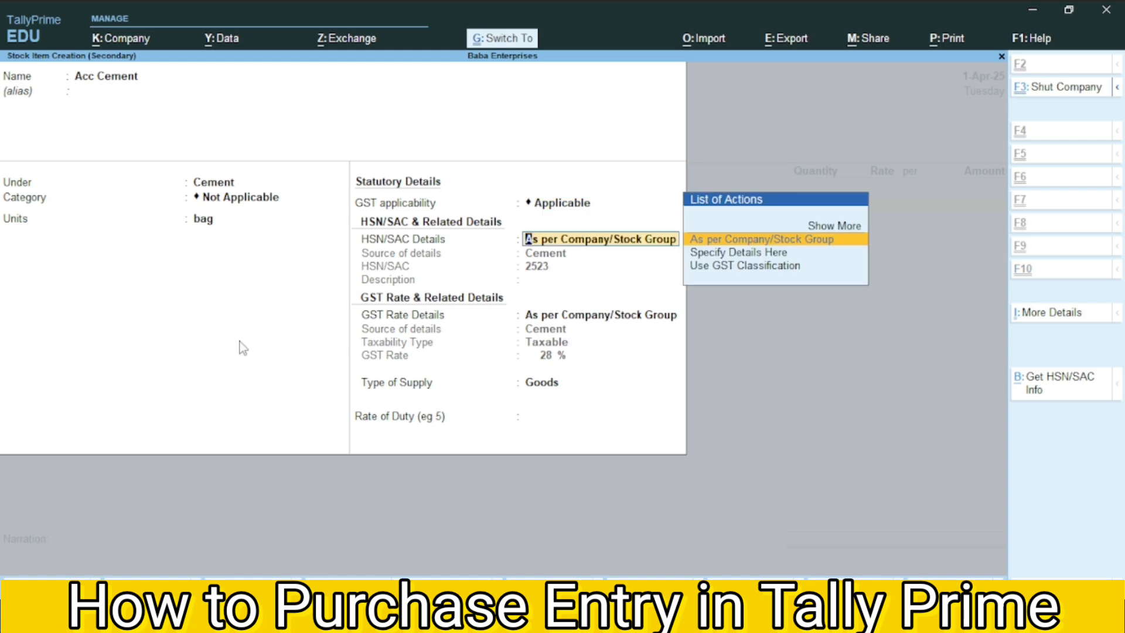
key("ctrl+a")
key("Return")
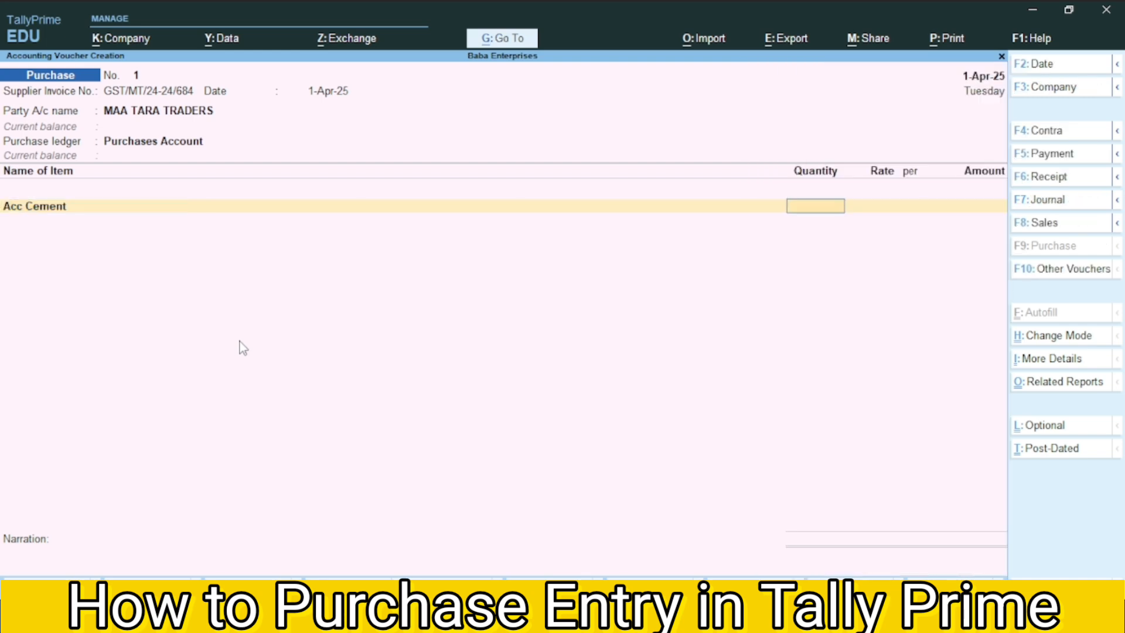
- Enter the Acc Cement quantity of 120 bags and amount of 33,854.40 from the PDF invoice in the purchase voucher
key("alt+Tab")
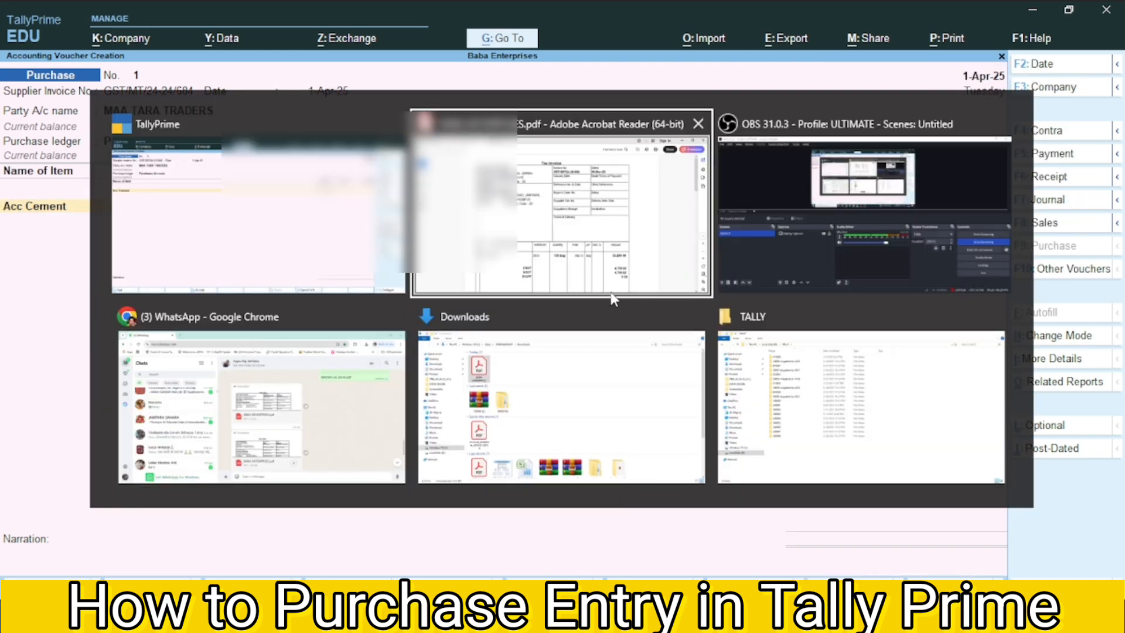
left_click(586, 281)
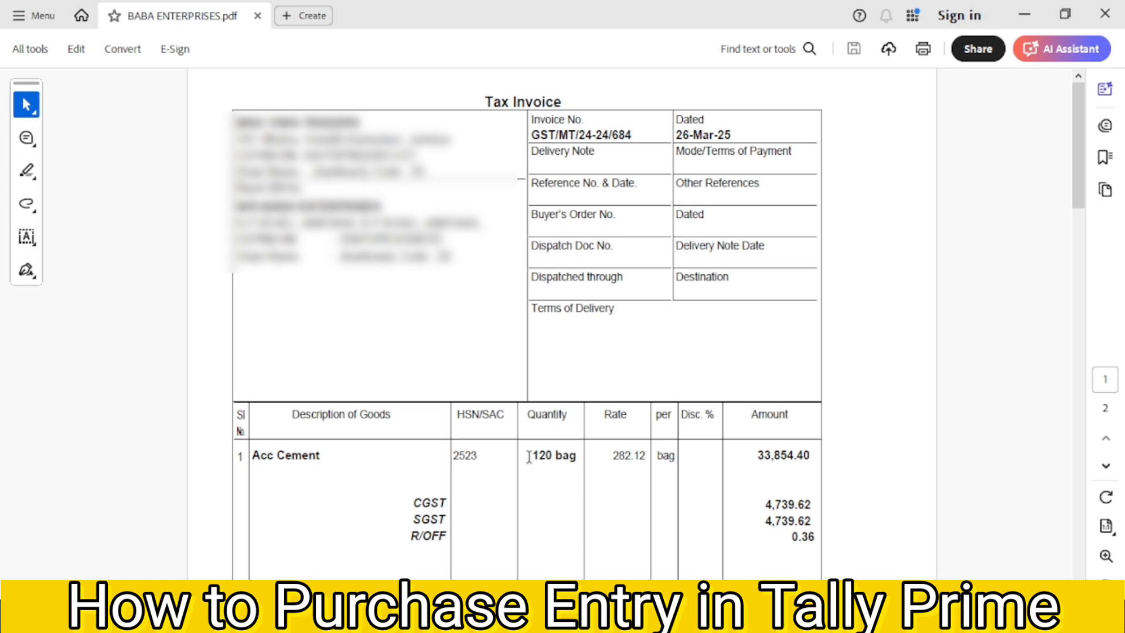
key("alt+Tab")
key("Escape")
key("alt+Tab")
type("120")
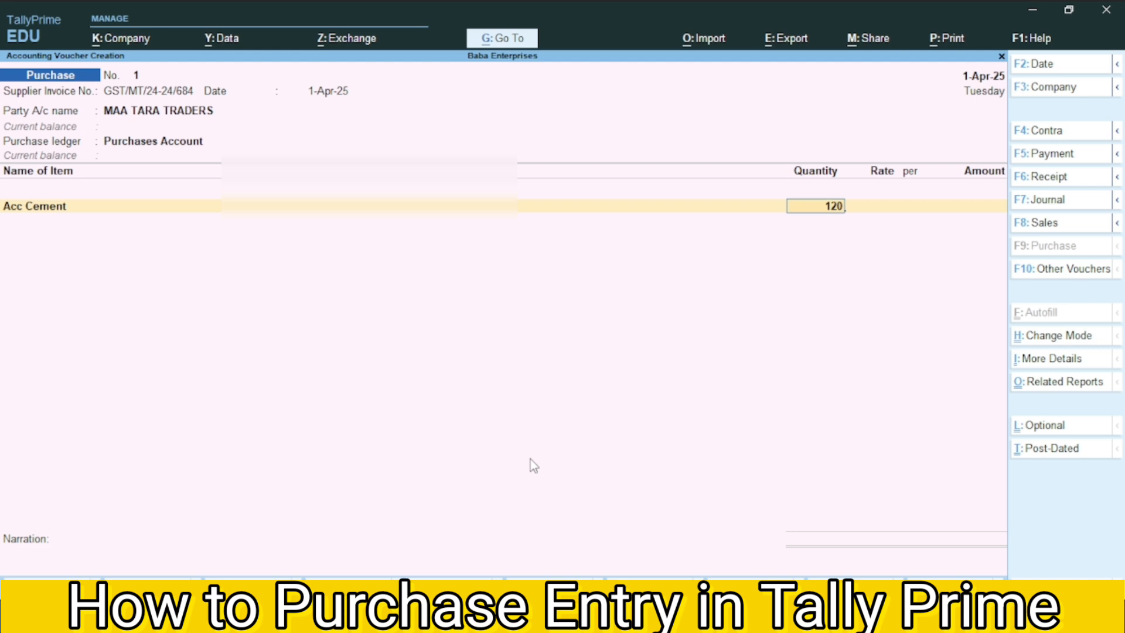
key("Return")
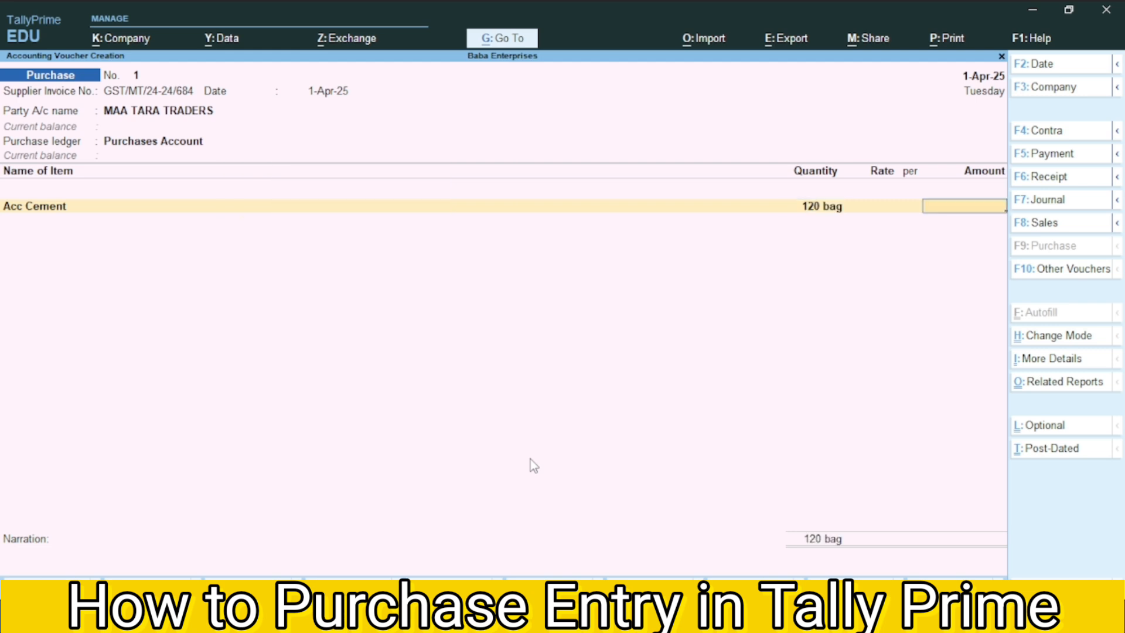
type("33854.4")
key("Return")
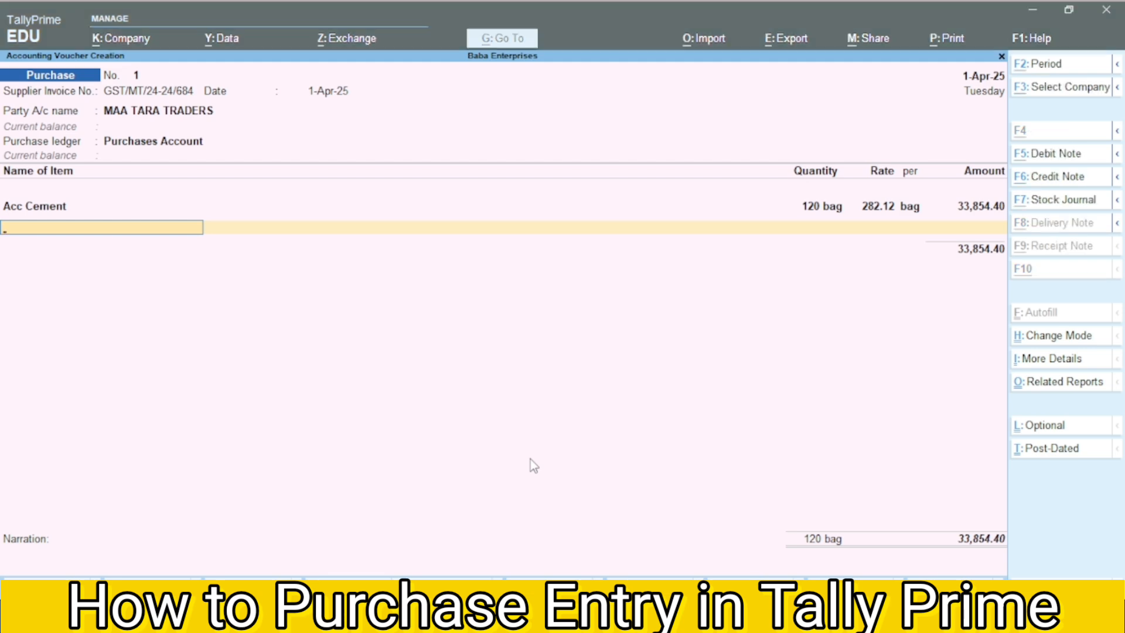
- Check the tax lines on the PDF invoice and add the CGST and SGST ledgers below the Acc Cement item
key("alt+Tab")
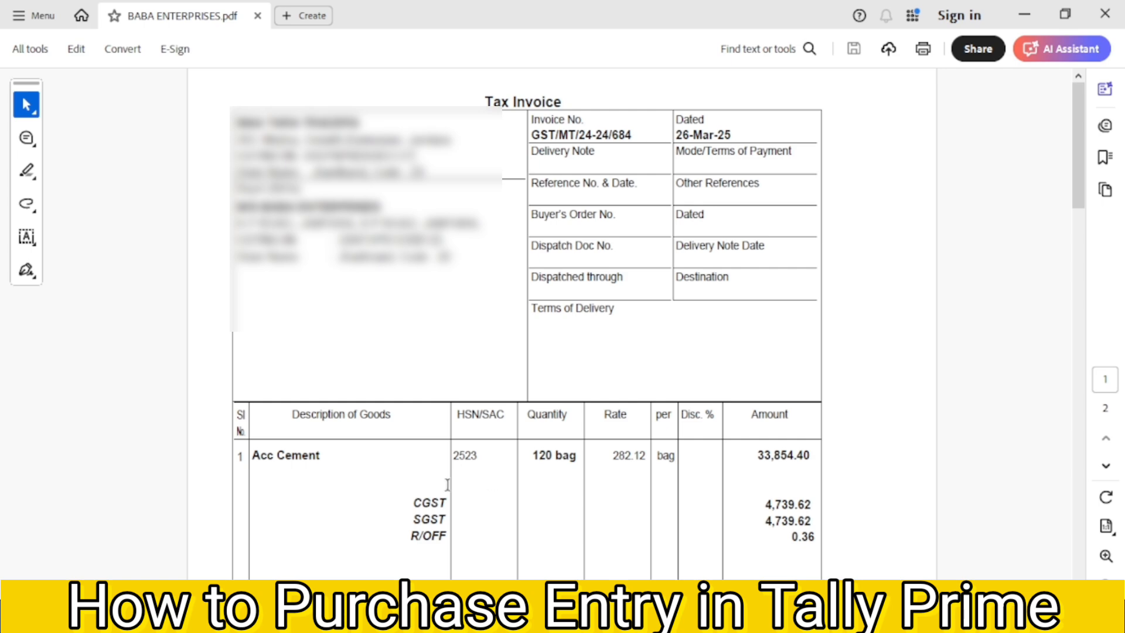
key("alt+Tab")
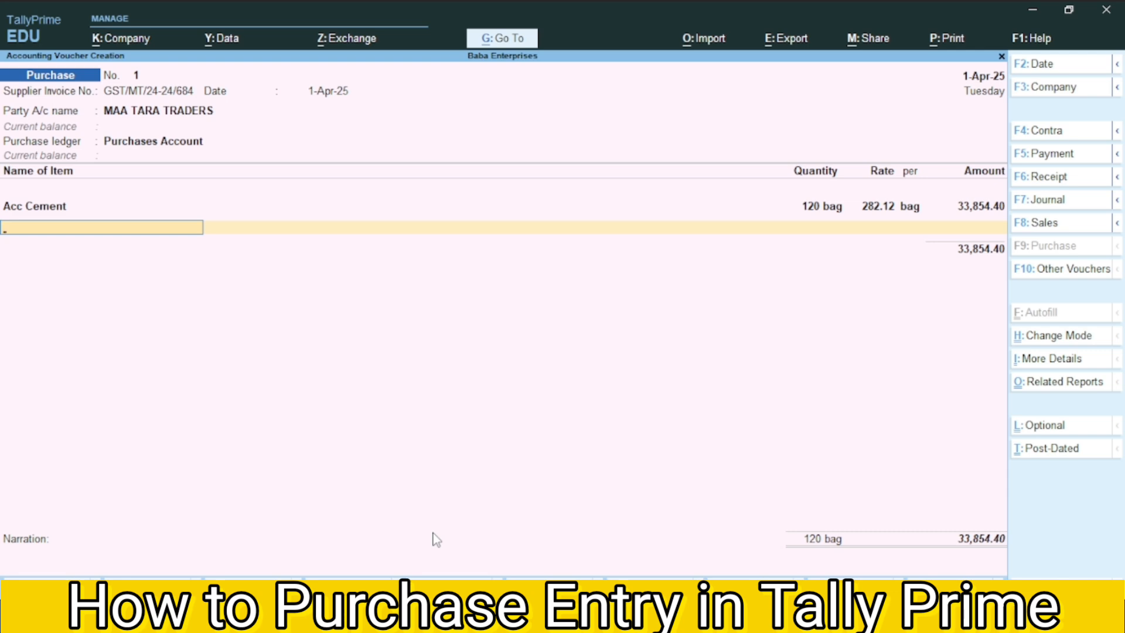
key("Return")
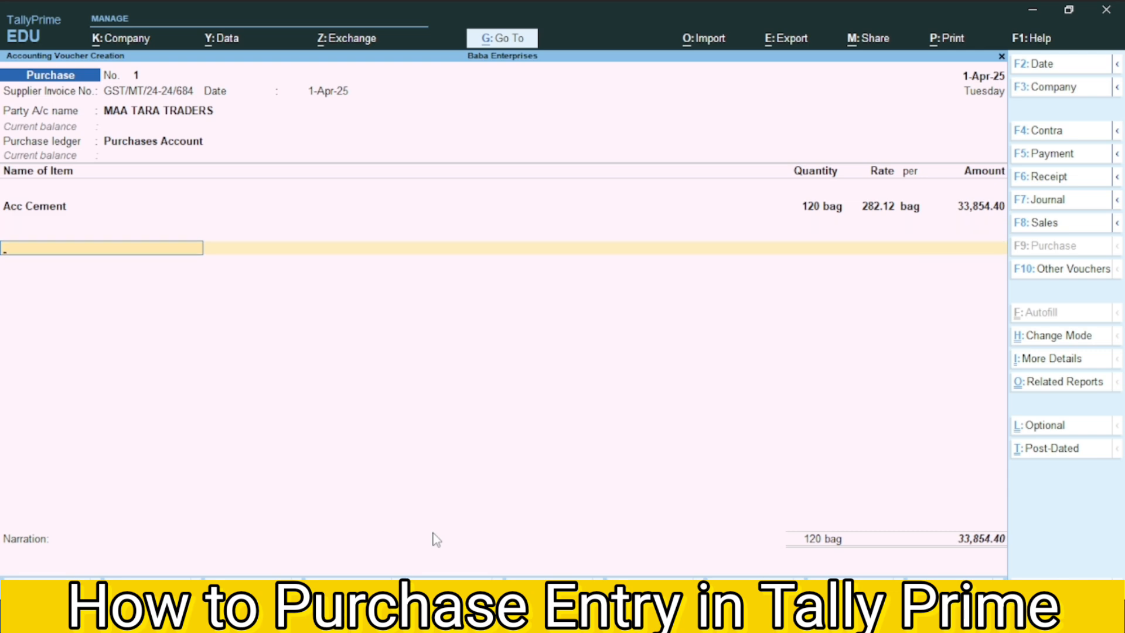
type("Cg")
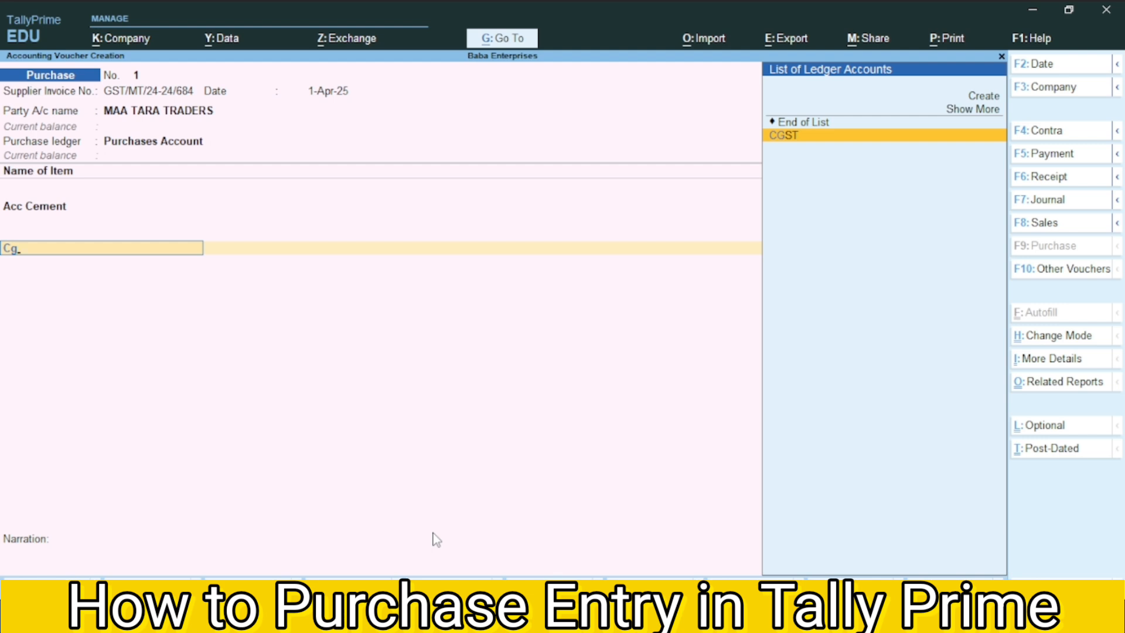
key("Return")
key("Return")
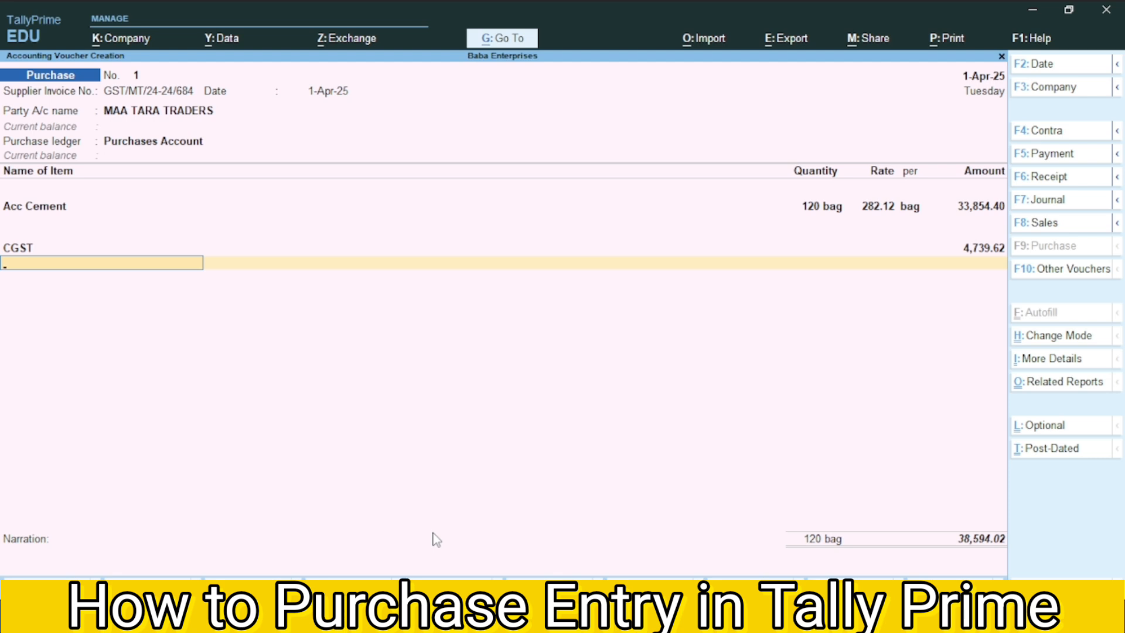
type("Sg")
key("Return")
key("Return")
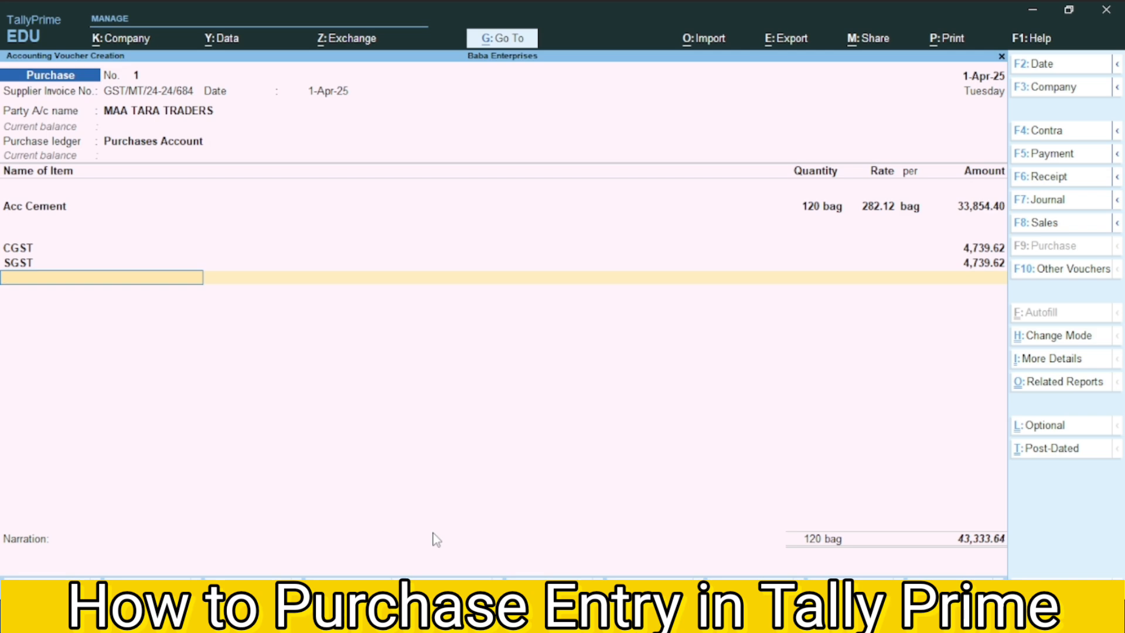
- Start creating a new ledger from the voucher's next ledger line and name it R/off
type("R")
key("Return")
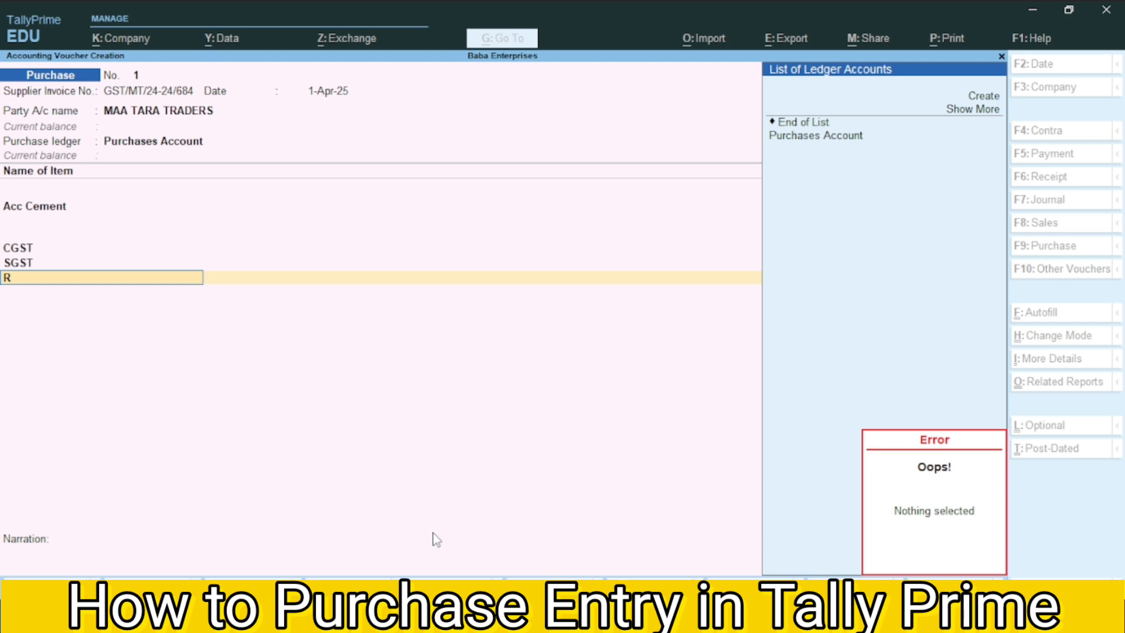
key("Up")
key("Up")
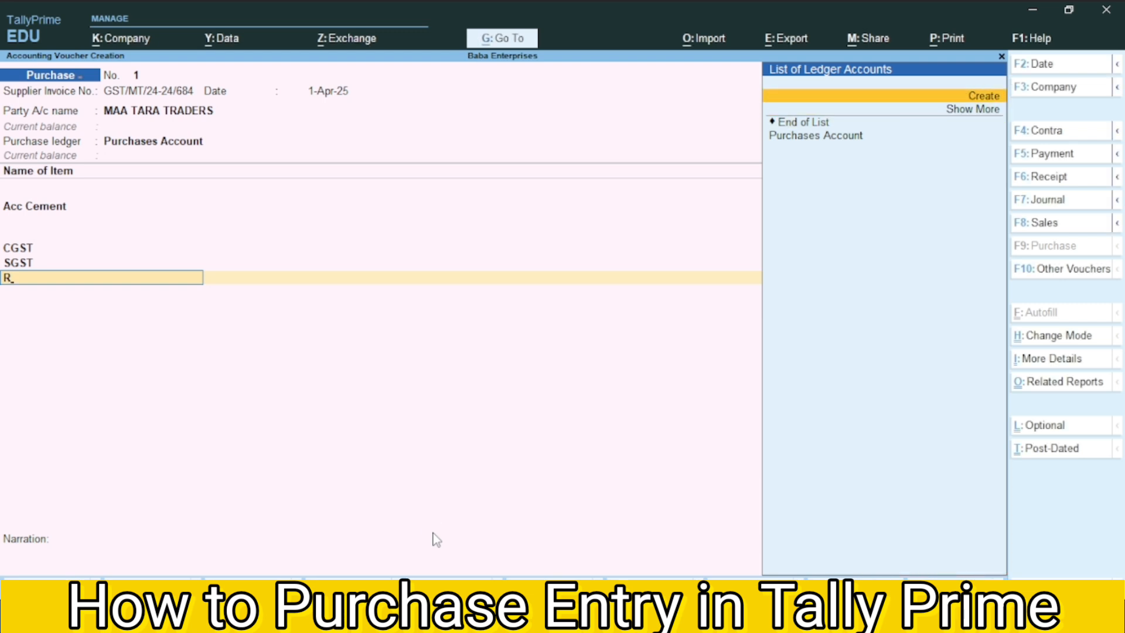
key("Return")
type("R")
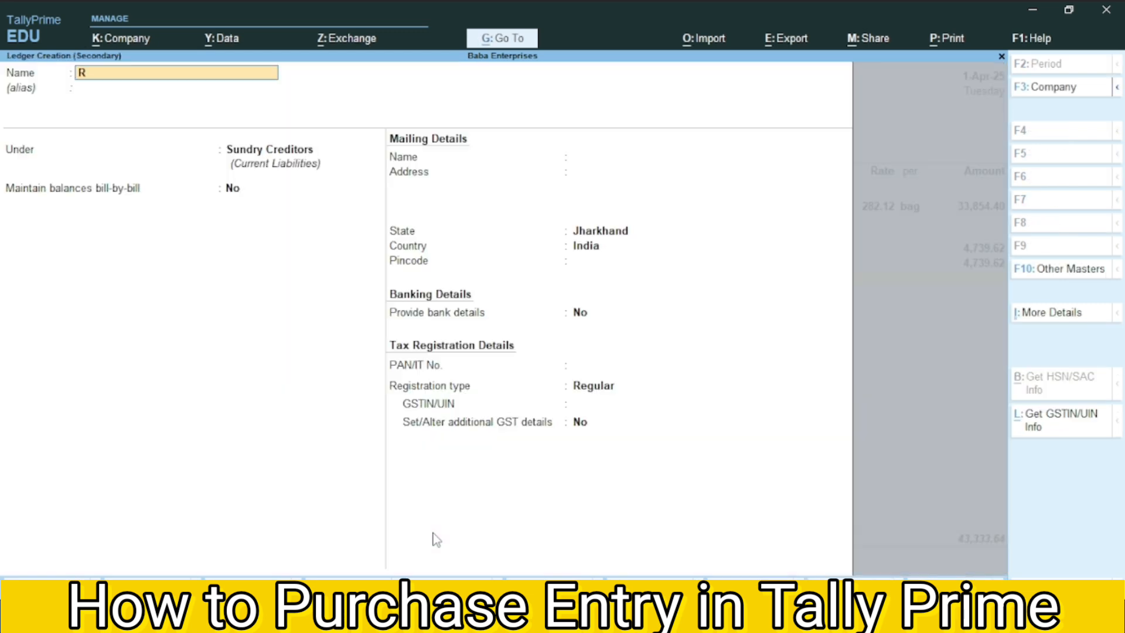
type("/oo")
type("f")
key("BackSpace")
key("BackSpace")
type("ff")
key("Return")
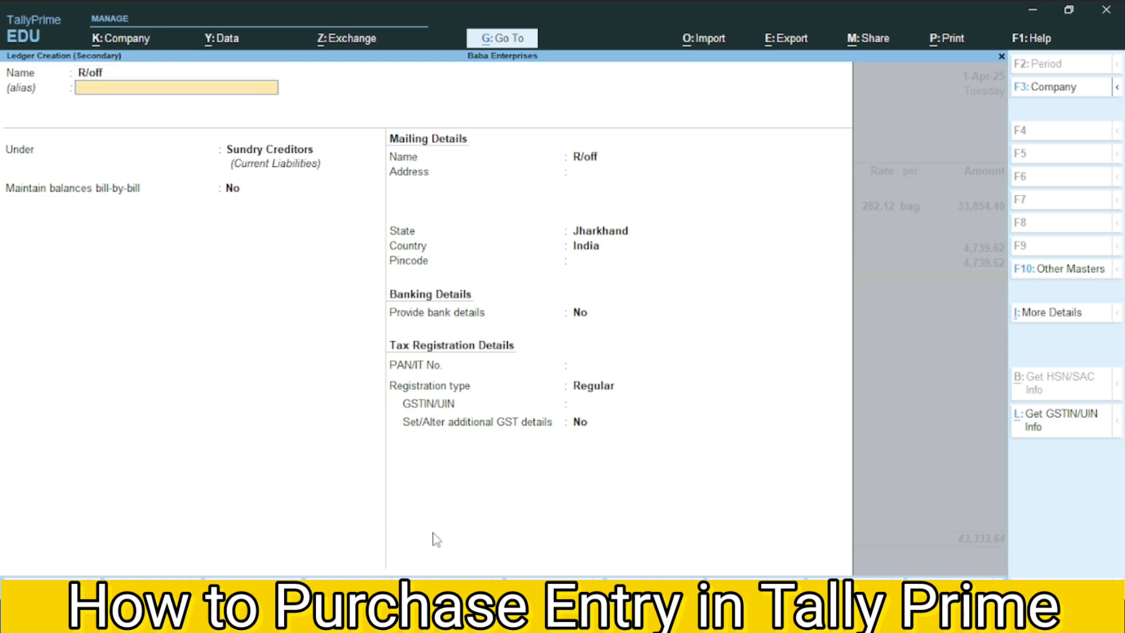
- Place the R/off ledger under Indirect Expenses, with ledger type Invoice Rounding and the Normal Rounding method
type("Ind")
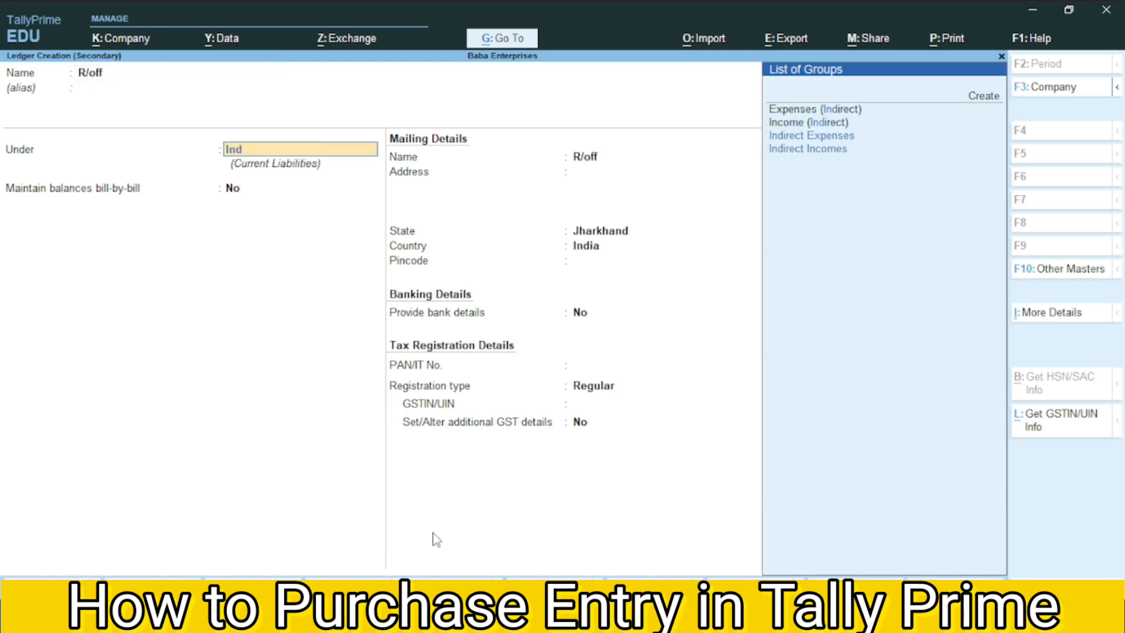
key("Down")
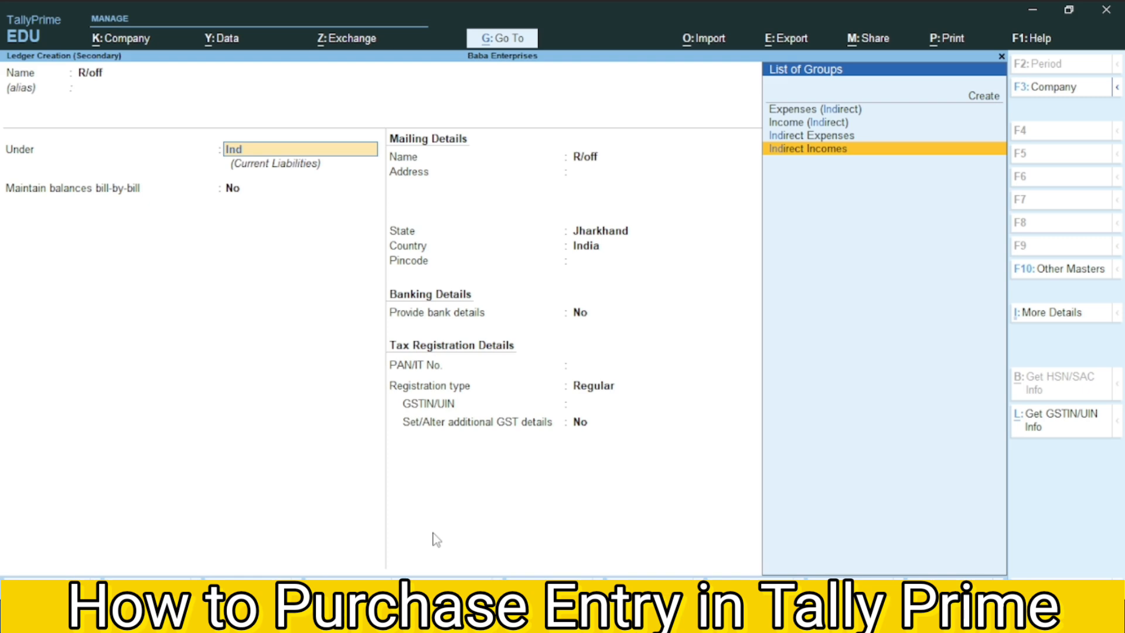
key("Up")
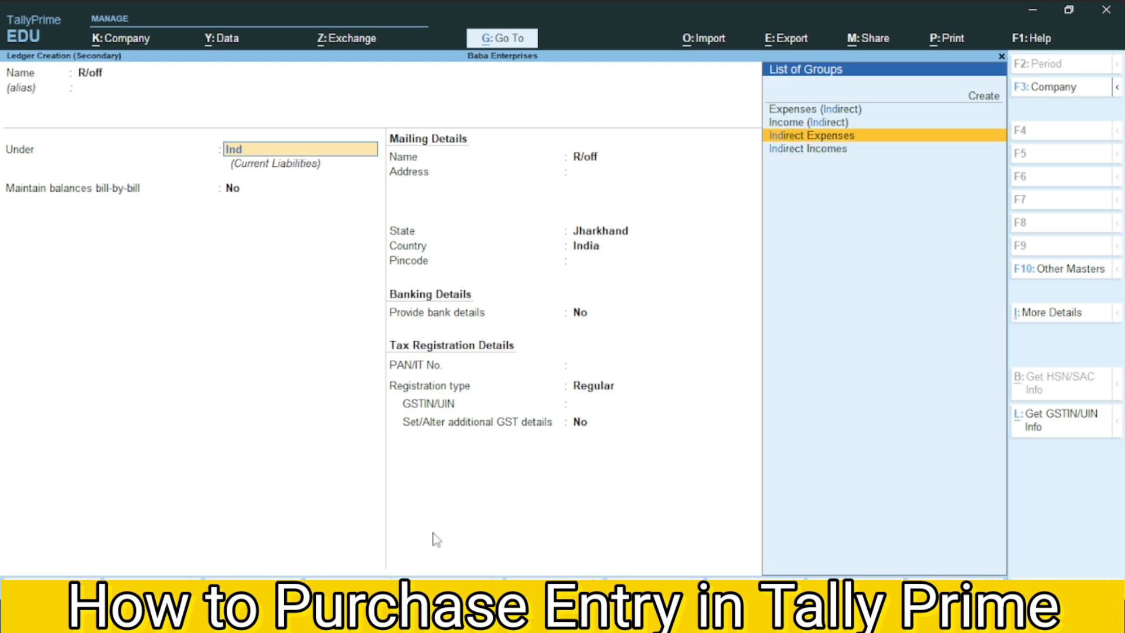
key("Return")
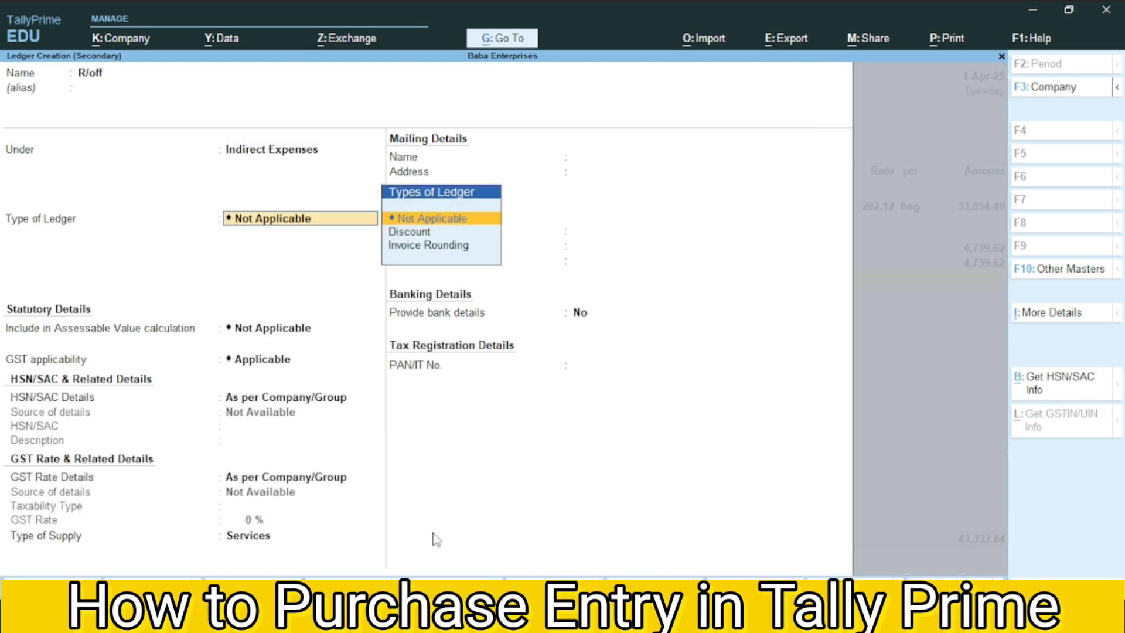
key("Down")
key("Down")
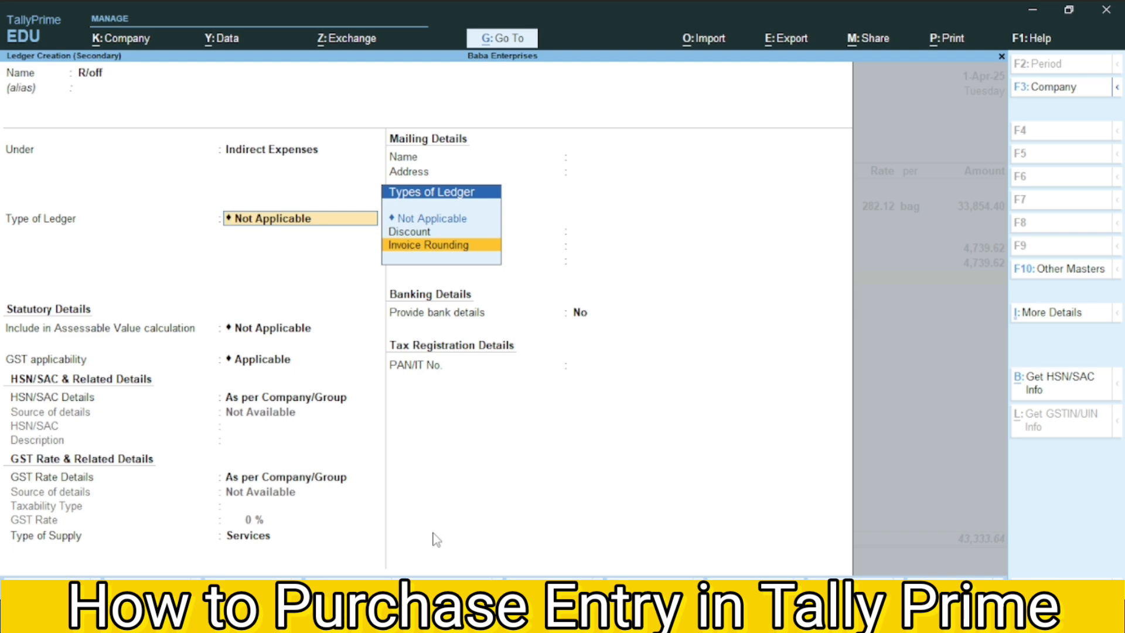
key("Return")
key("Down")
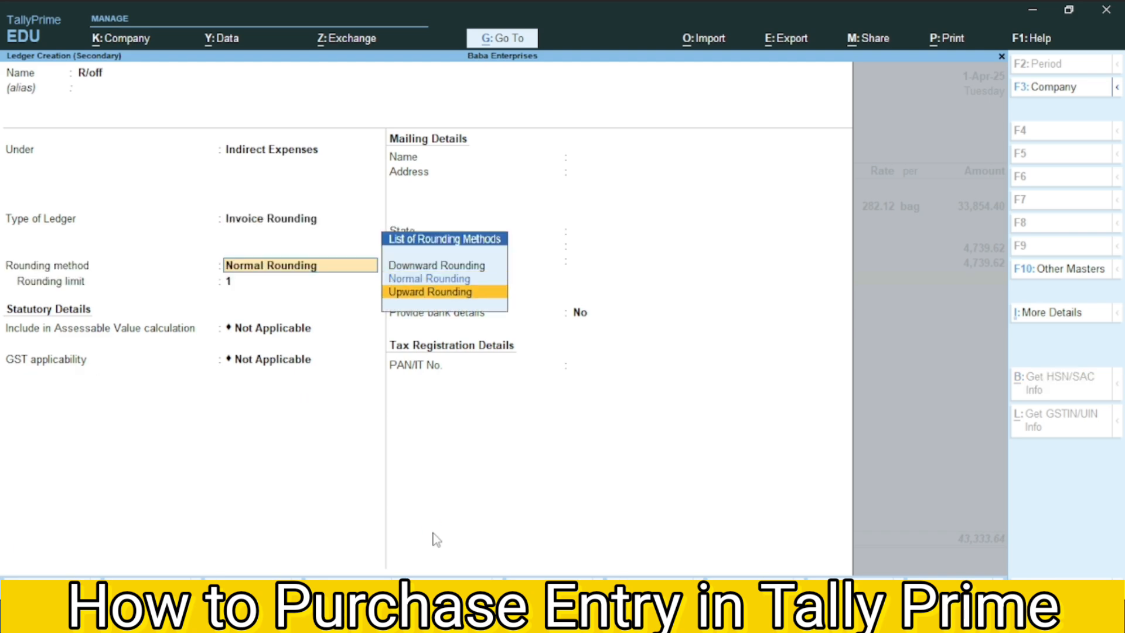
key("Up")
key("Return")
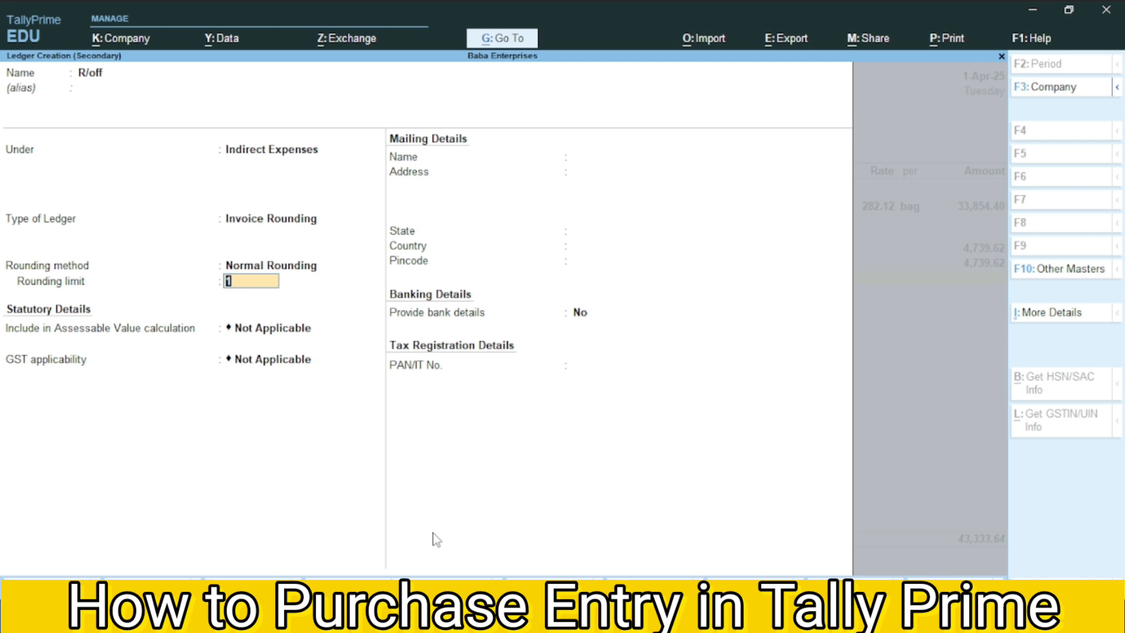
- Save the R/off ledger with a rounding limit of 1 and accept the purchase voucher
key("ctrl")
key("ctrl+a")
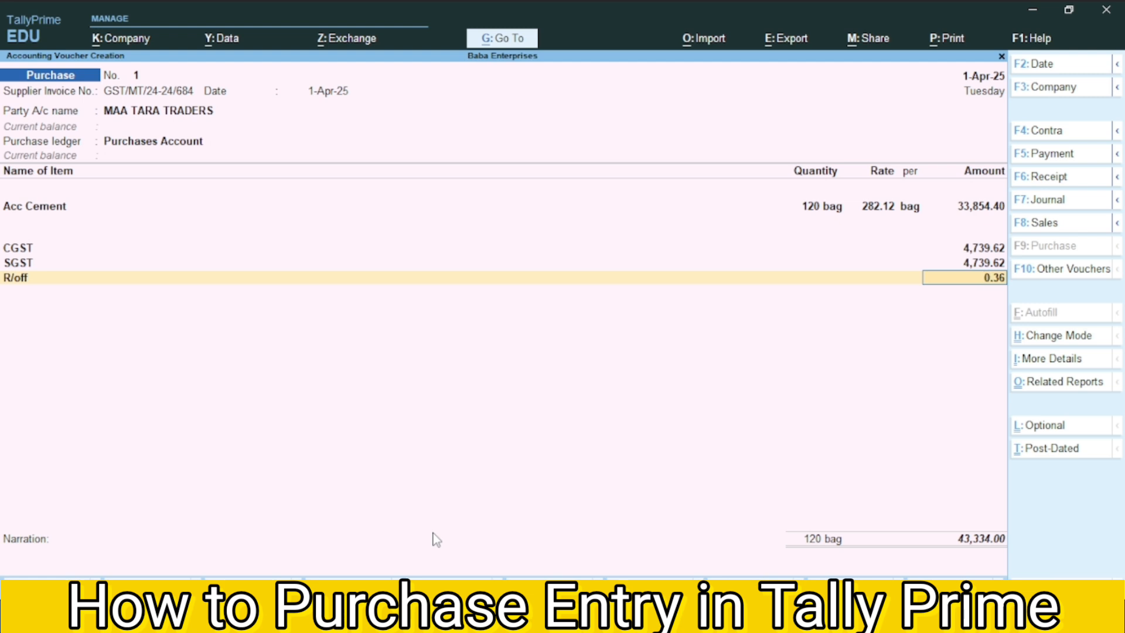
key("ctrl")
key("ctrl+a")
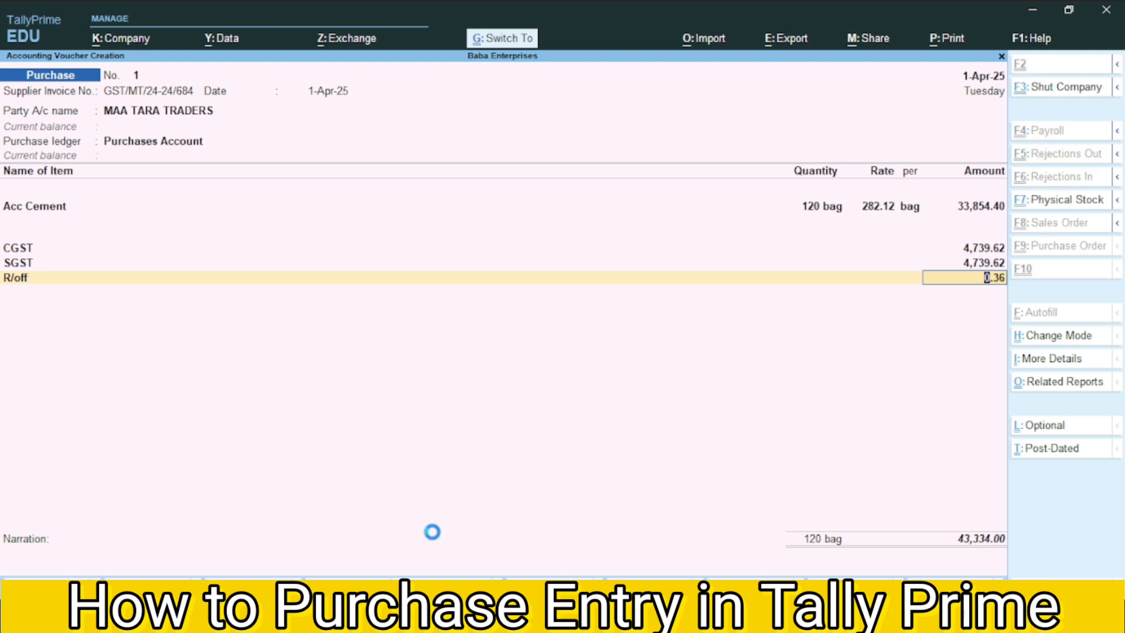